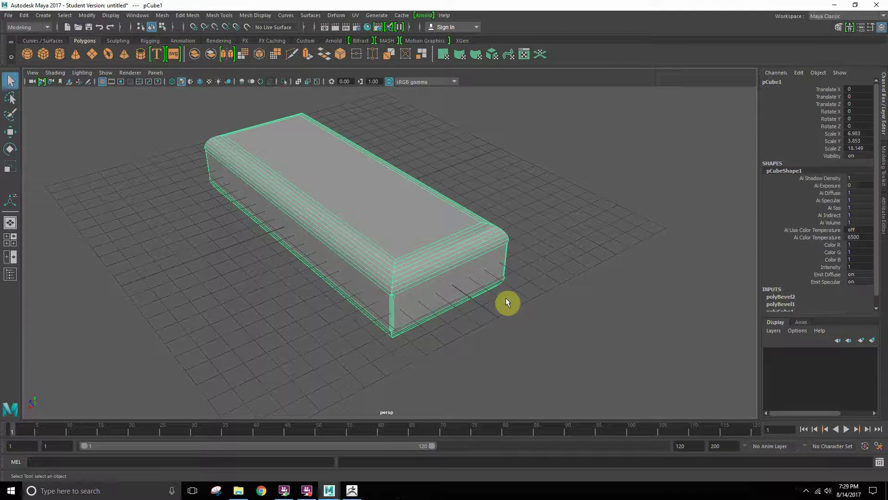
alt+drag(555, 298, 548, 272)
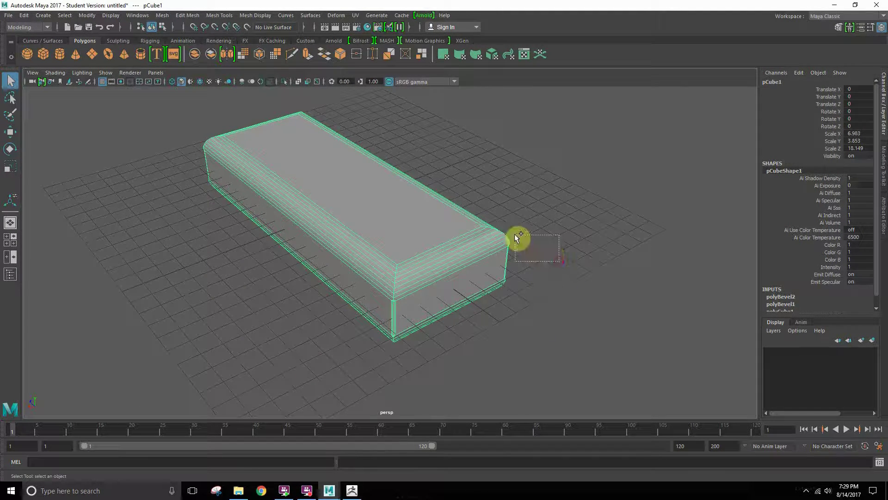
click(535, 213)
click(345, 286)
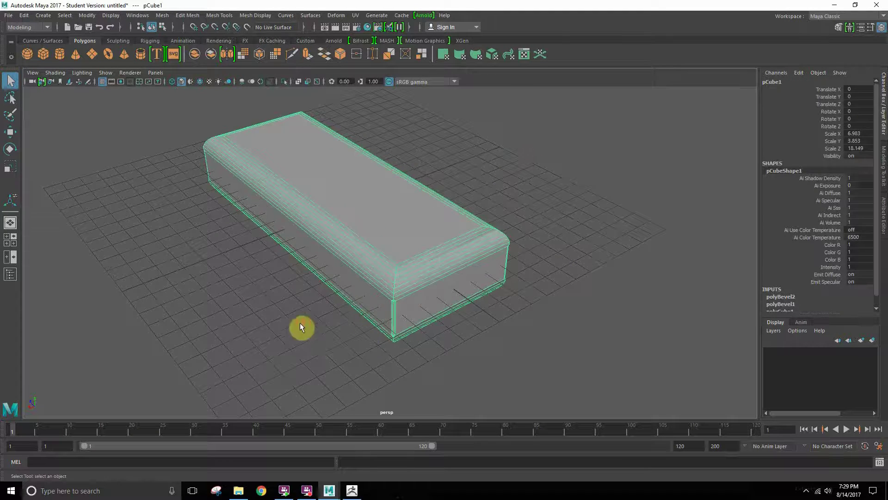
click(328, 304)
click(345, 293)
alt+drag(298, 311, 481, 332)
alt+middle_drag(481, 331, 478, 297)
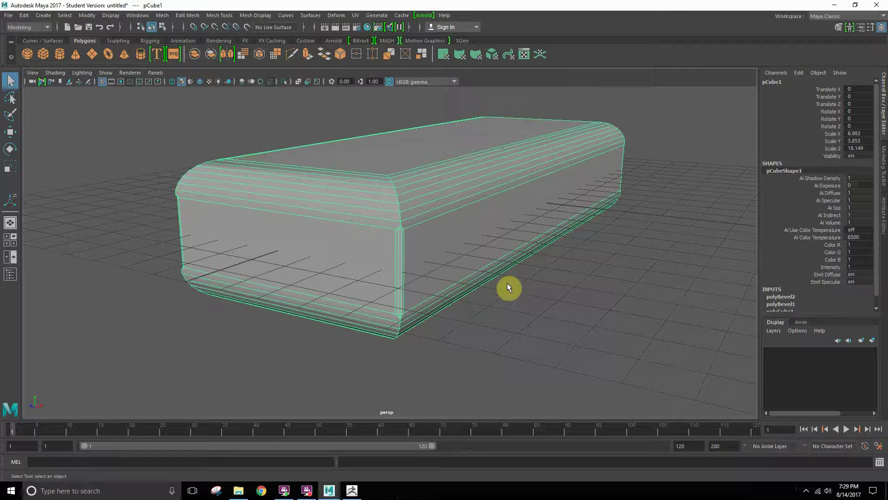
Add a polygon cylinder at the centre of the box's top, raised to about Y 2.36 and uniformly enlarged
click(59, 54)
scroll(494, 202, down, 5)
key(w)
drag(407, 199, 404, 171)
key(r)
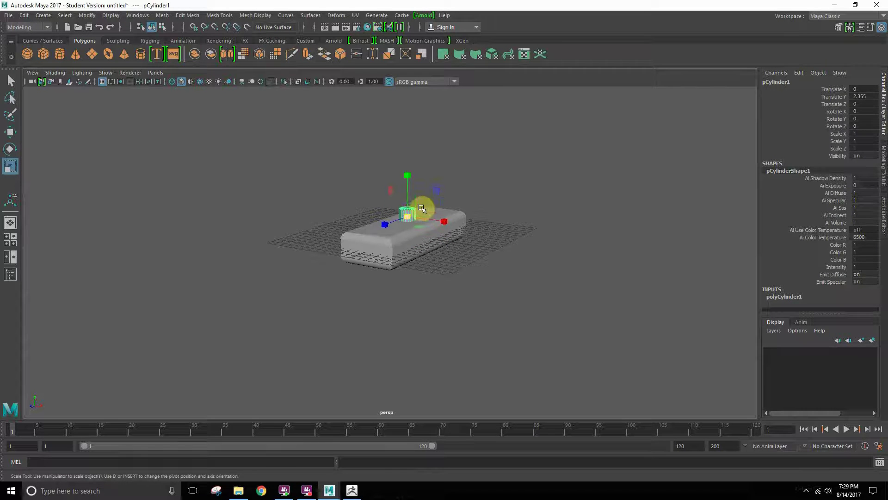
drag(411, 217, 380, 264)
Merge the cylinder and the bevelled box into one mesh with a Boolean Union
scroll(380, 264, up, 5)
click(414, 289)
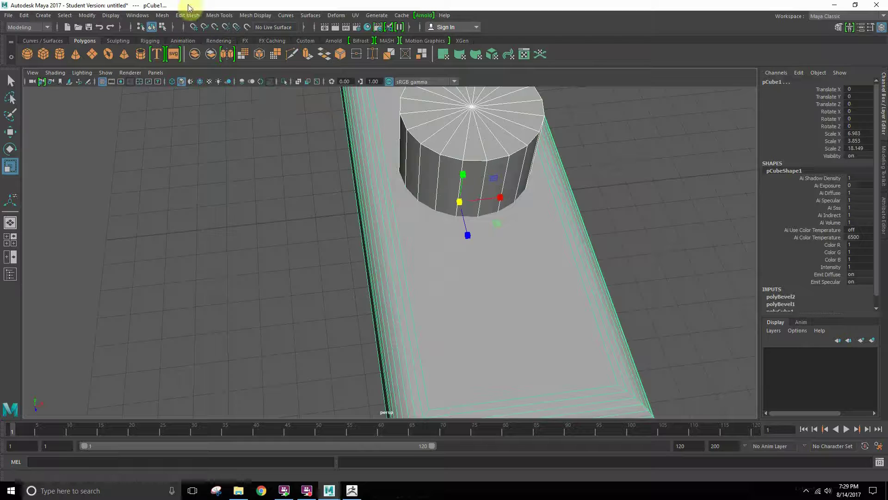
click(156, 16)
mouse_move(194, 40)
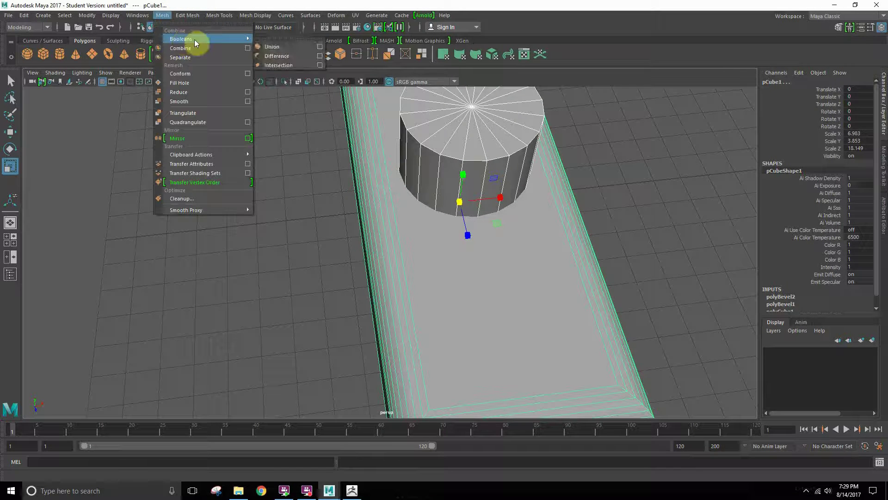
click(272, 45)
Try Combine on the united box-and-cylinder mesh and triangulate its faces
click(168, 16)
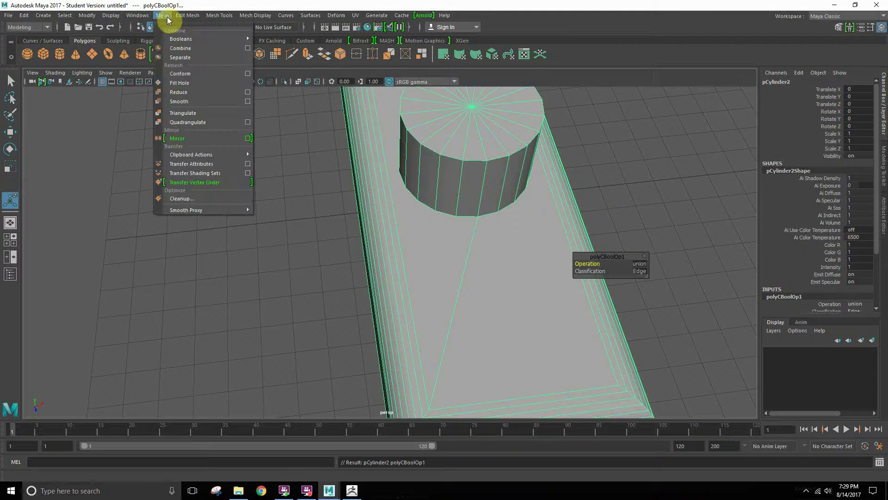
click(180, 48)
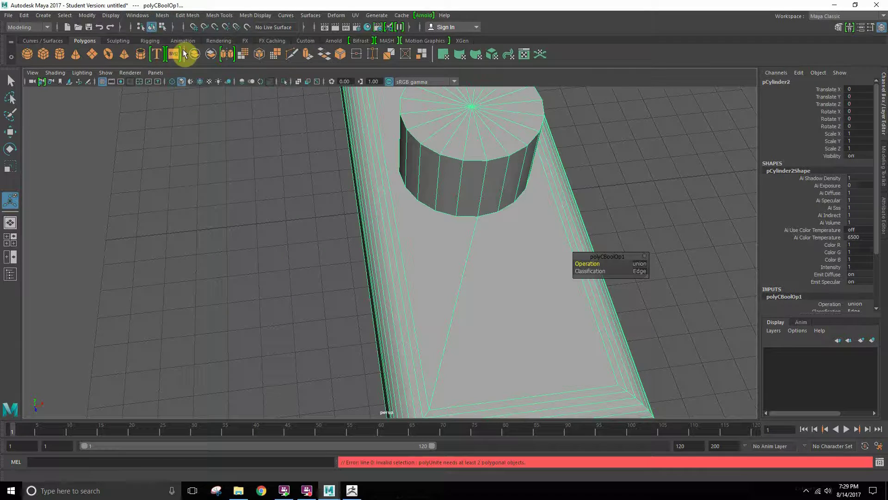
click(147, 15)
mouse_move(156, 15)
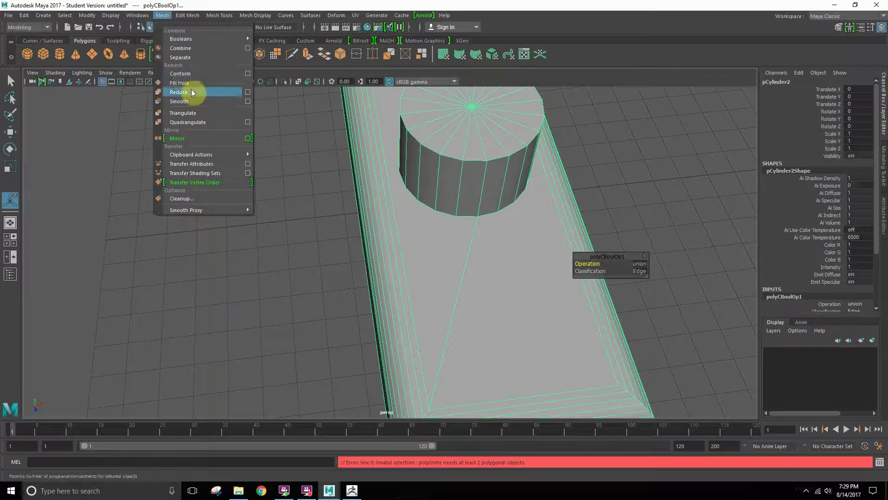
click(197, 113)
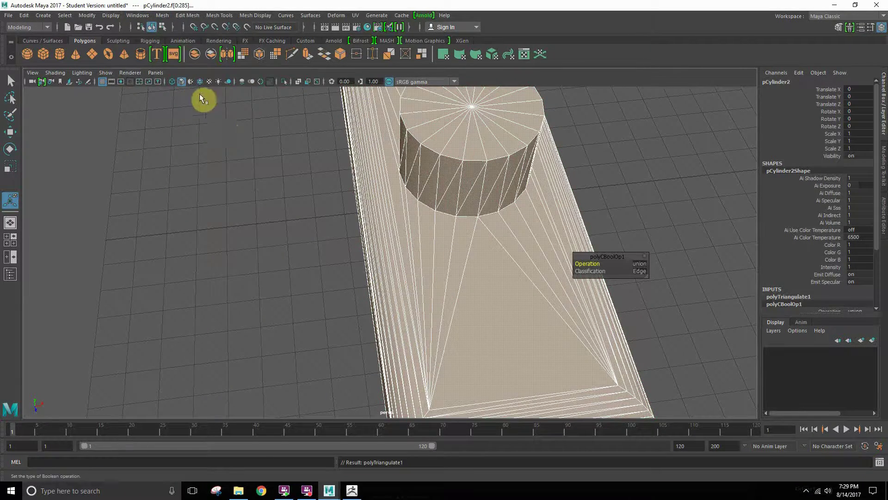
Reselect the whole triangulated mesh and examine its wireframe around the cylinder and bevels from several angles
key(f)
click(234, 132)
alt+drag(278, 165, 337, 149)
click(535, 275)
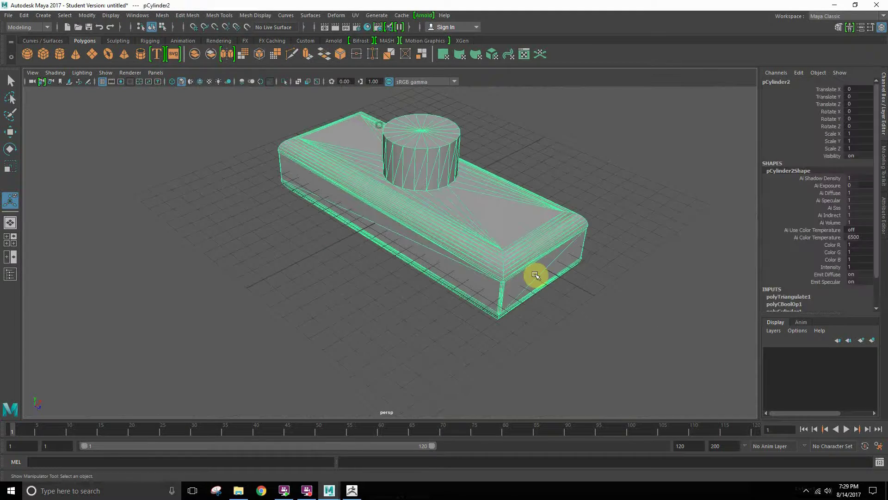
alt+drag(549, 285, 552, 312)
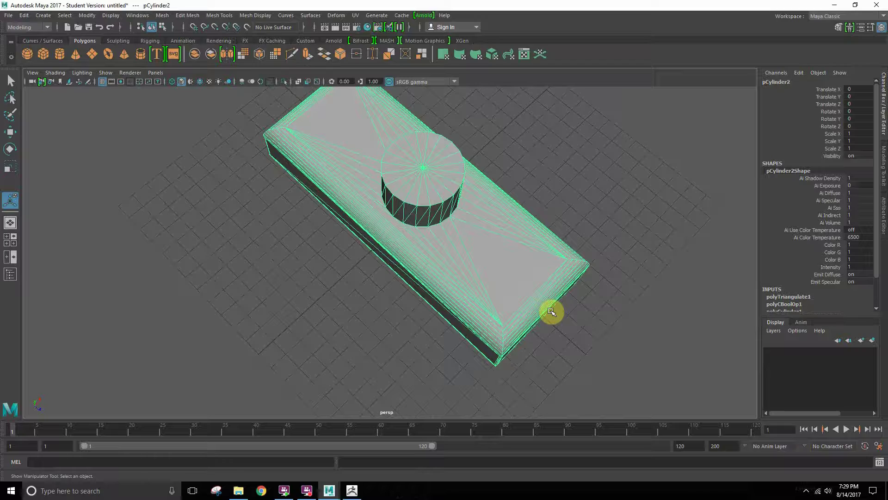
alt+drag(539, 218, 527, 268)
alt+right_drag(527, 268, 548, 298)
alt+drag(466, 226, 486, 226)
scroll(486, 227, down, 5)
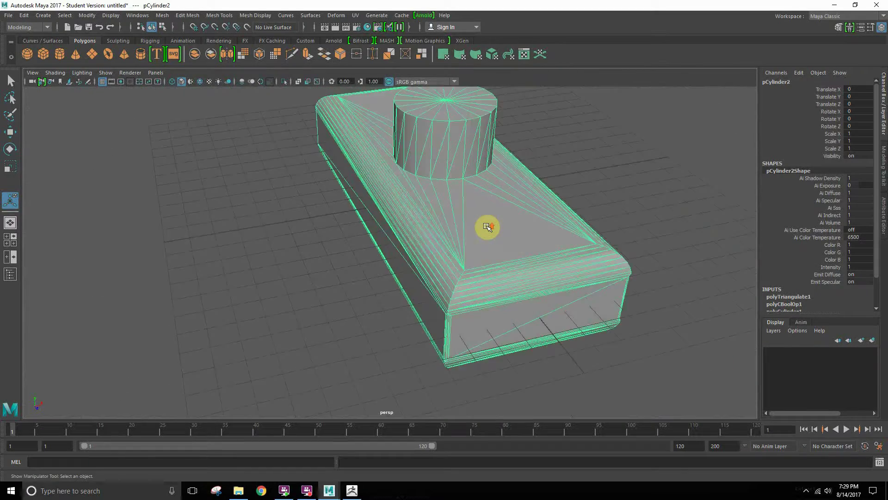
scroll(486, 227, up, 5)
scroll(486, 226, down, 3)
scroll(494, 230, down, 5)
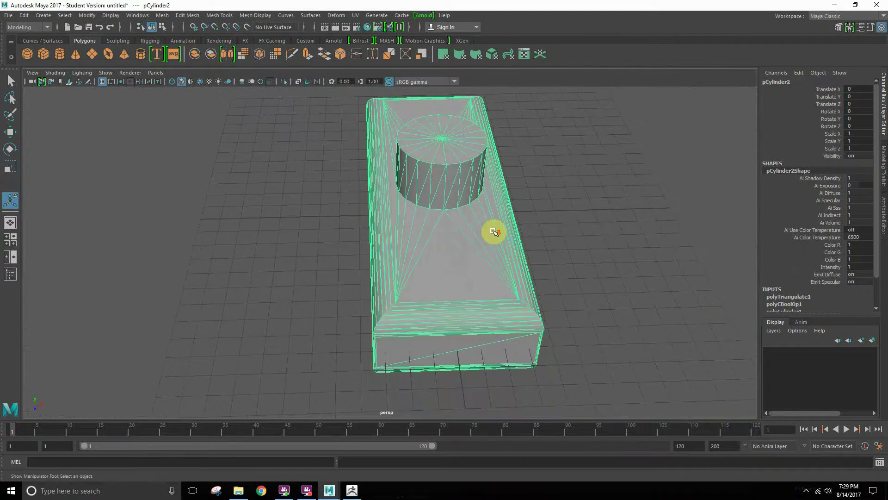
scroll(463, 204, down, 3)
alt+drag(457, 217, 329, 155)
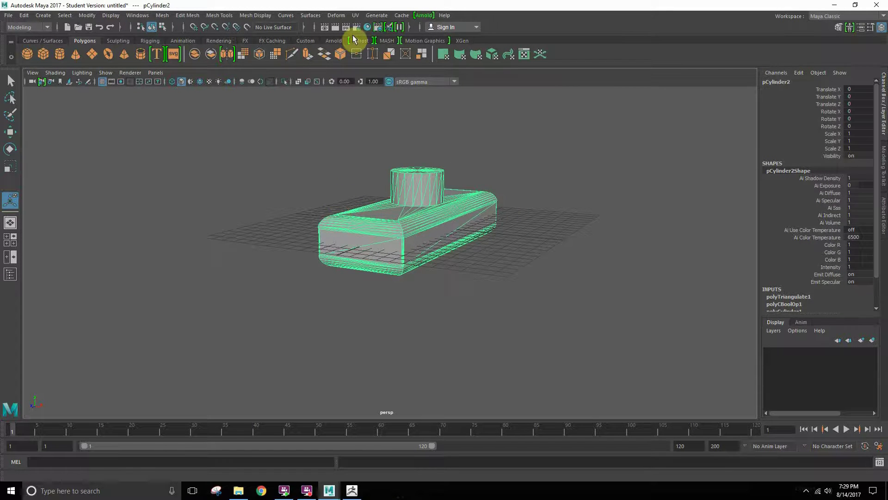
Export the selected mesh as OBJ to the Tut\OBJ folder, overwriting model_high.obj
click(8, 16)
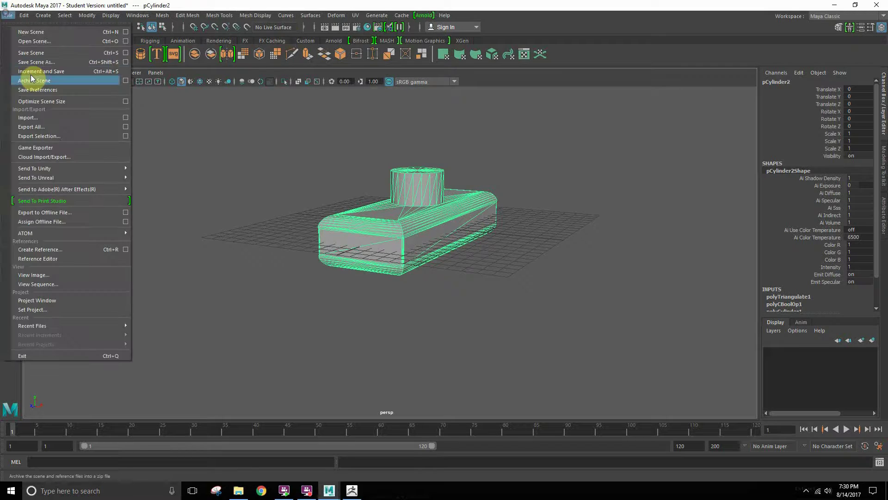
click(46, 136)
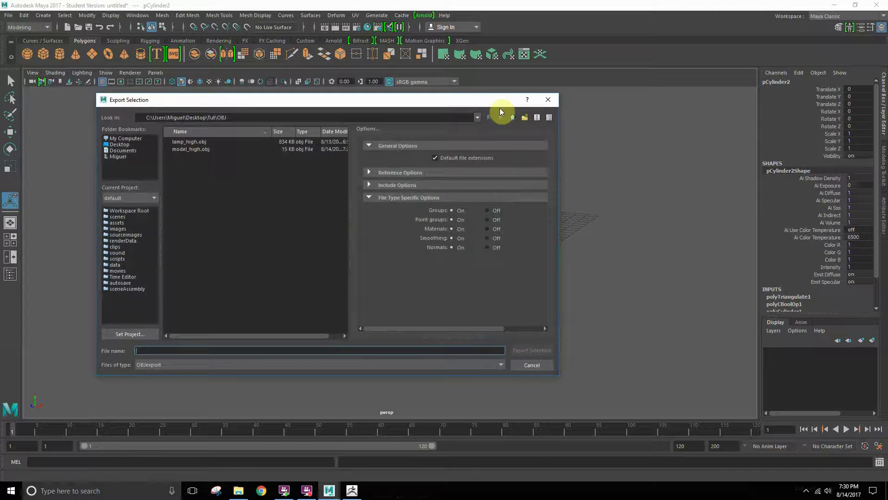
click(193, 153)
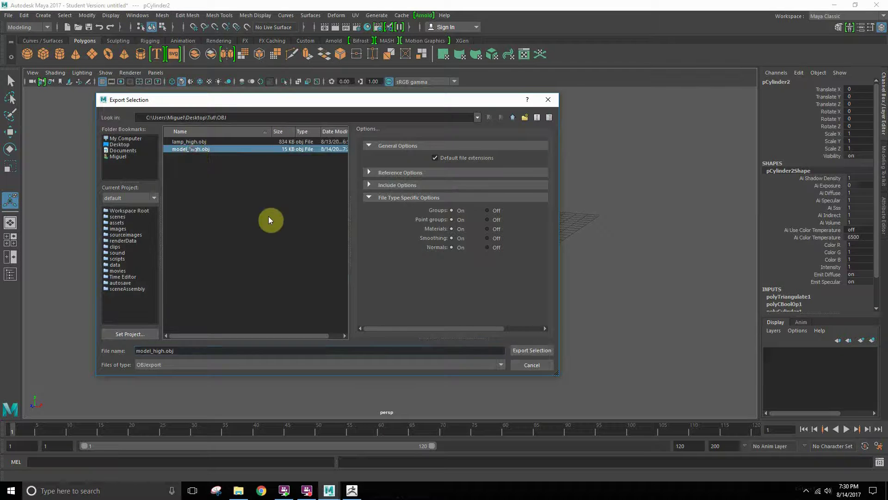
click(537, 351)
click(302, 250)
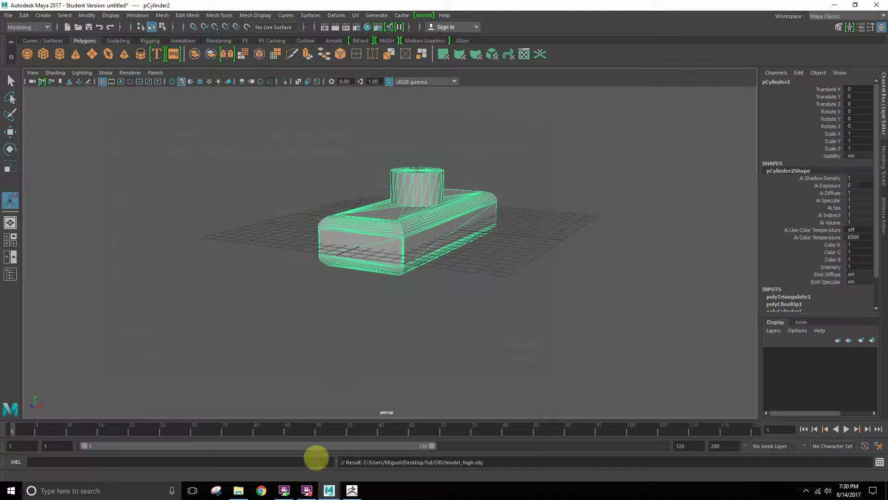
Switch to ZBrush and create a new document without saving changes to the old one
click(351, 490)
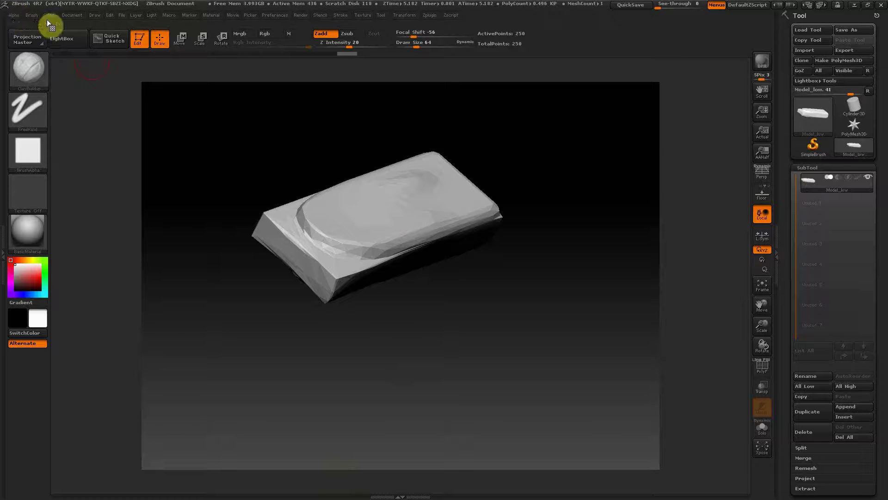
click(79, 15)
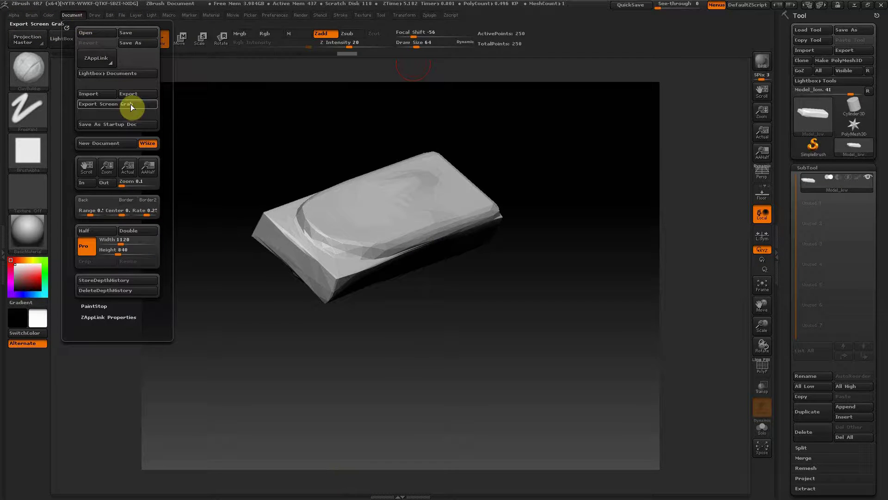
click(123, 145)
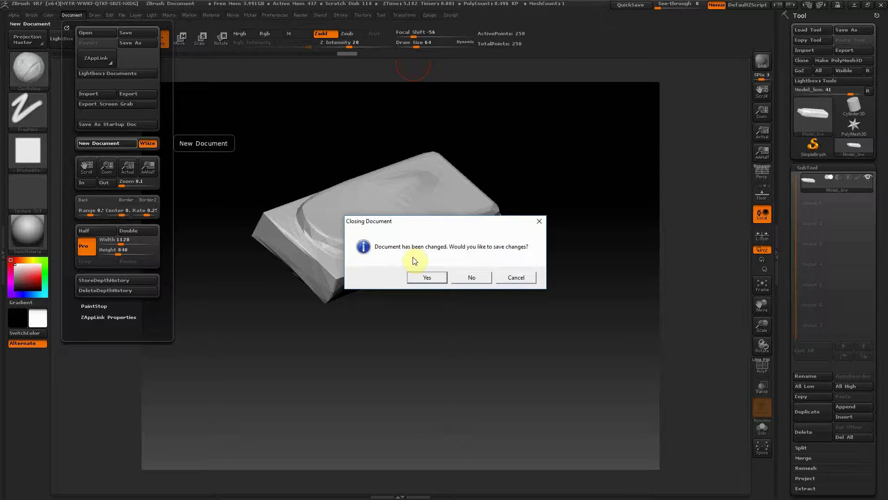
click(471, 277)
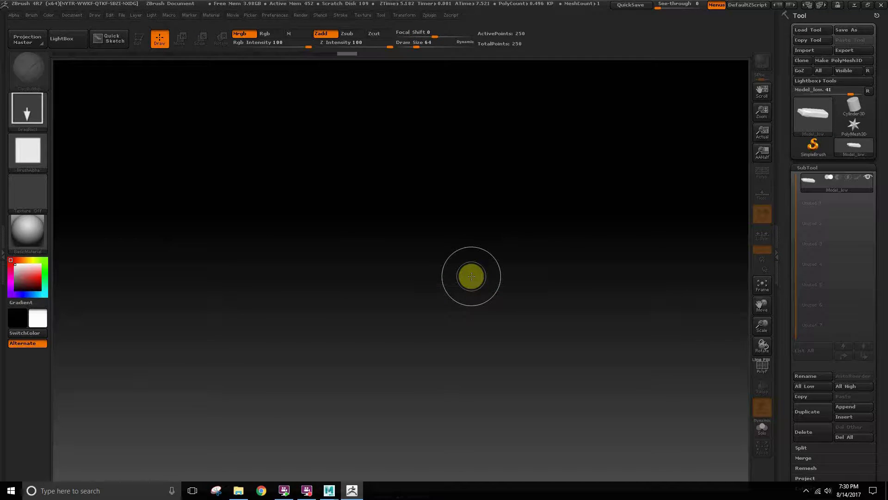
Import the model_high OBJ file from the Tut\OBJ folder
click(810, 55)
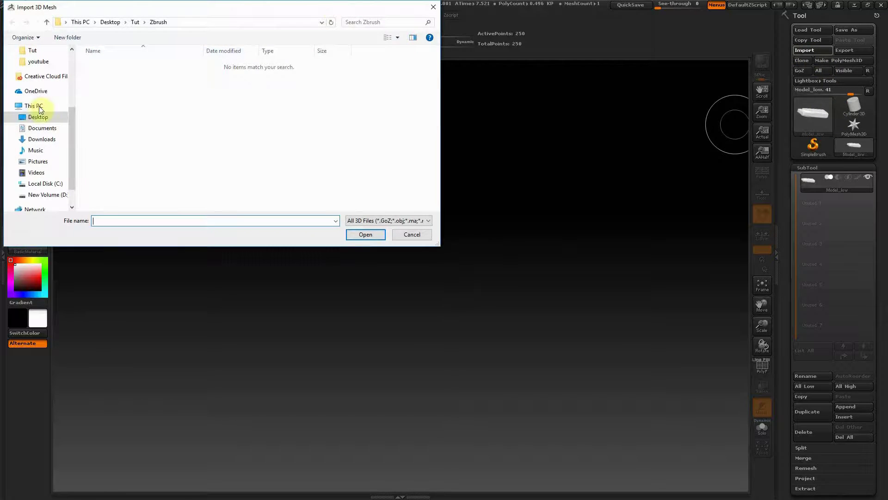
click(134, 22)
double_click(104, 71)
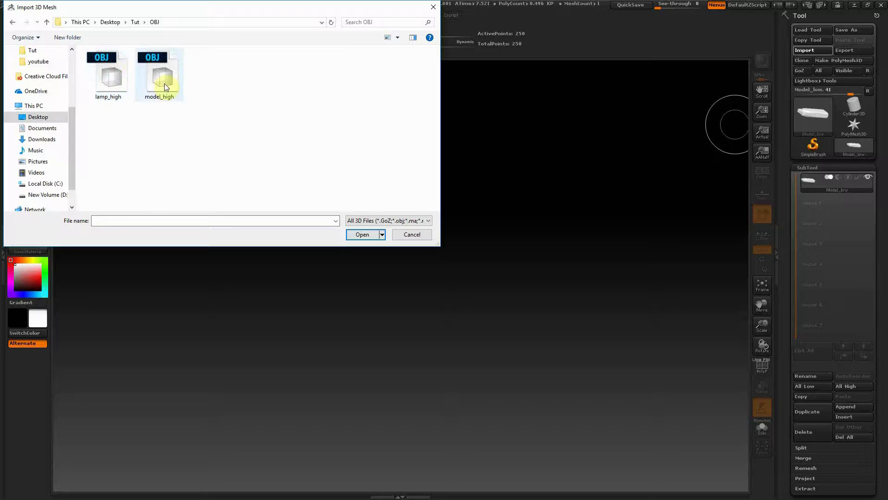
click(363, 234)
Draw the imported model on the canvas, enter Edit mode and orient it for sculpting
mouse_move(364, 234)
mouse_down()
mouse_move(373, 207)
mouse_move(432, 452)
mouse_up()
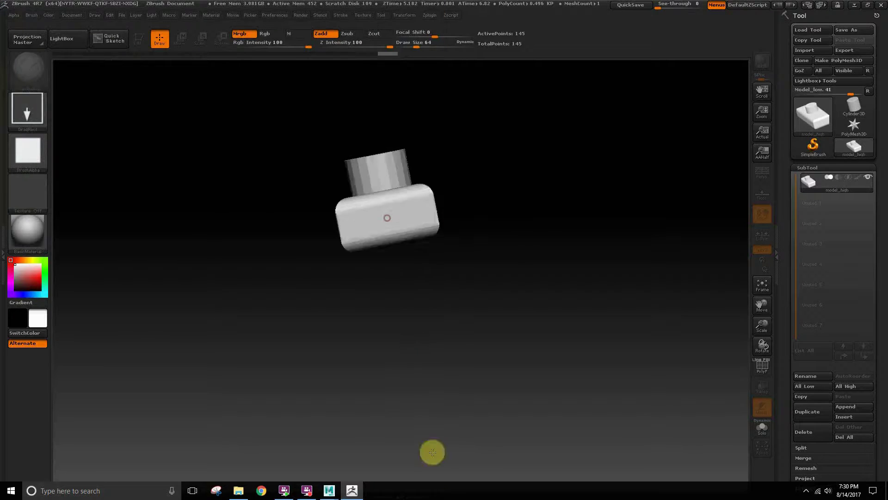
key(t)
shift+drag(485, 397, 729, 222)
Subdivide the model's geometry up to level 5 with Smt smoothing turned off
click(819, 166)
click(811, 178)
click(814, 254)
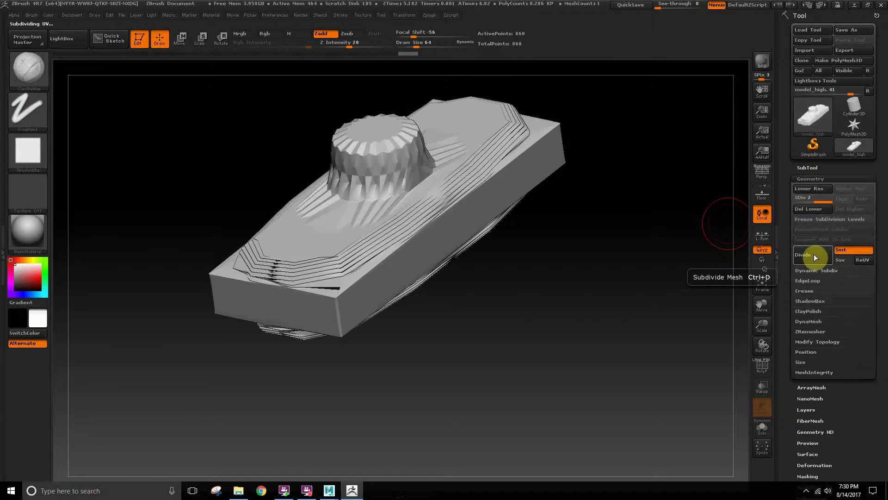
click(854, 249)
click(807, 252)
click(806, 253)
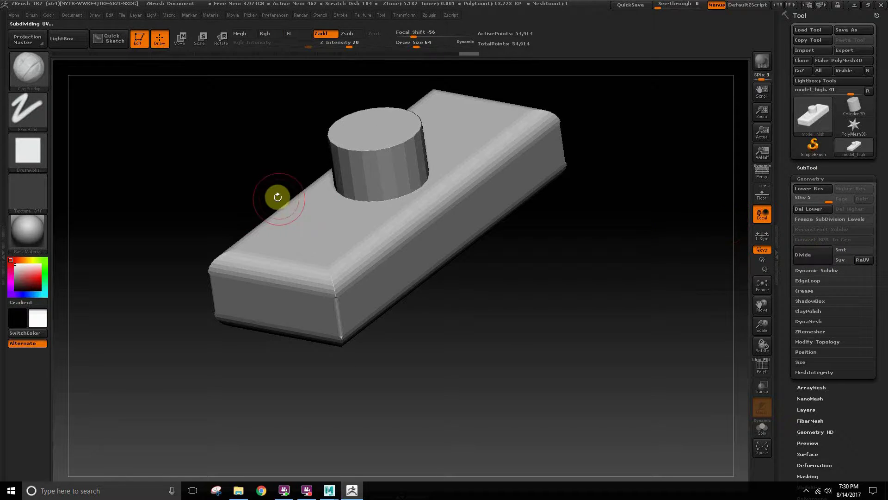
Undo a trial clay stroke and soften the bevelled edges and corners at one end of the box with the Smooth brush
mouse_move(345, 291)
mouse_down()
mouse_move(234, 262)
mouse_move(349, 274)
mouse_move(323, 307)
mouse_up()
key(ctrl+z)
mouse_move(328, 265)
shift+mouse_down()
mouse_move(357, 293)
mouse_move(313, 259)
mouse_move(207, 270)
mouse_move(277, 282)
mouse_move(200, 254)
mouse_move(271, 283)
mouse_move(312, 284)
mouse_move(234, 257)
mouse_move(277, 260)
shift+mouse_up()
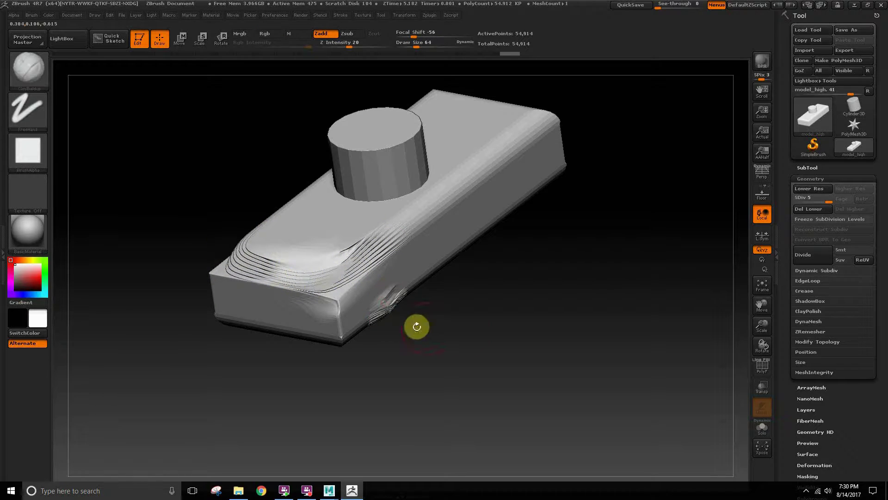
mouse_move(423, 348)
alt+mouse_down()
mouse_move(480, 396)
mouse_move(436, 293)
alt+mouse_up()
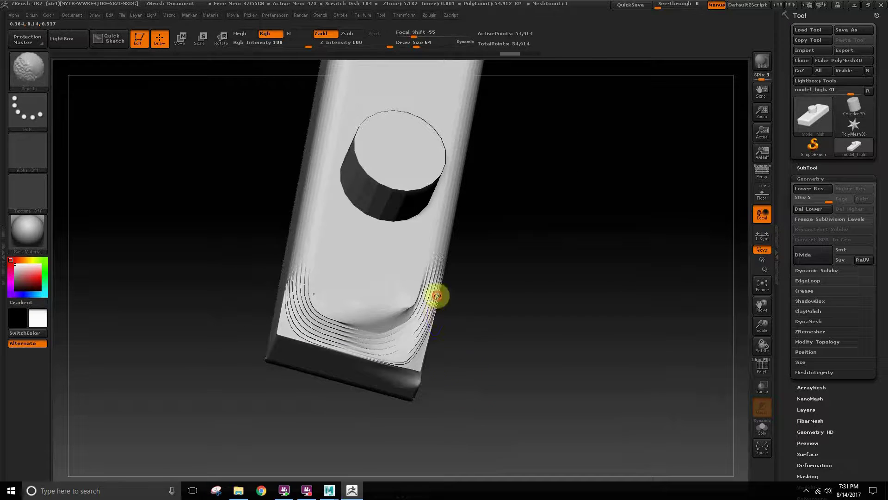
drag(384, 406, 425, 278)
mouse_move(430, 236)
shift+mouse_down()
mouse_move(491, 304)
mouse_move(474, 321)
mouse_move(423, 244)
mouse_move(406, 243)
mouse_move(426, 283)
mouse_move(431, 275)
shift+mouse_up()
mouse_move(490, 212)
mouse_down()
mouse_move(487, 254)
mouse_move(444, 262)
mouse_move(436, 222)
mouse_move(468, 230)
mouse_move(478, 261)
mouse_up()
mouse_move(537, 355)
mouse_down()
mouse_move(426, 371)
mouse_move(405, 320)
mouse_move(339, 337)
mouse_move(396, 263)
mouse_up()
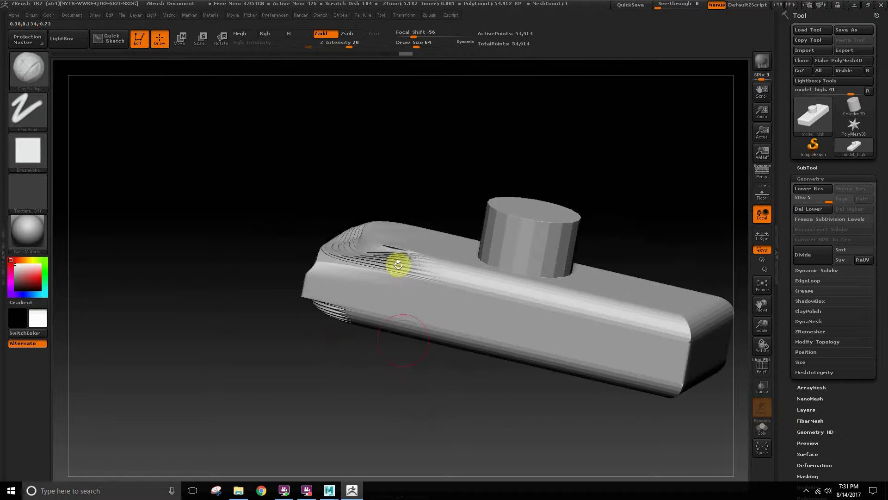
Export the sculpted model as FBX to the Tut\Zbrush folder, using the existing model_high file name
click(428, 15)
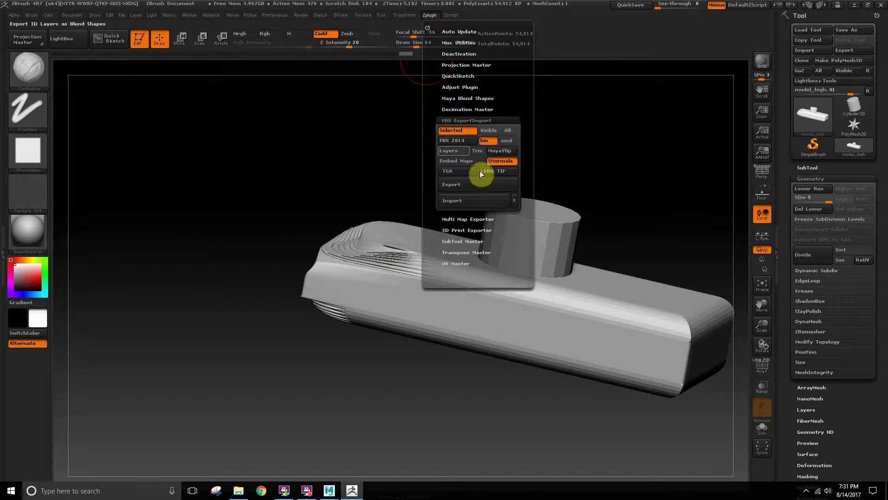
click(475, 184)
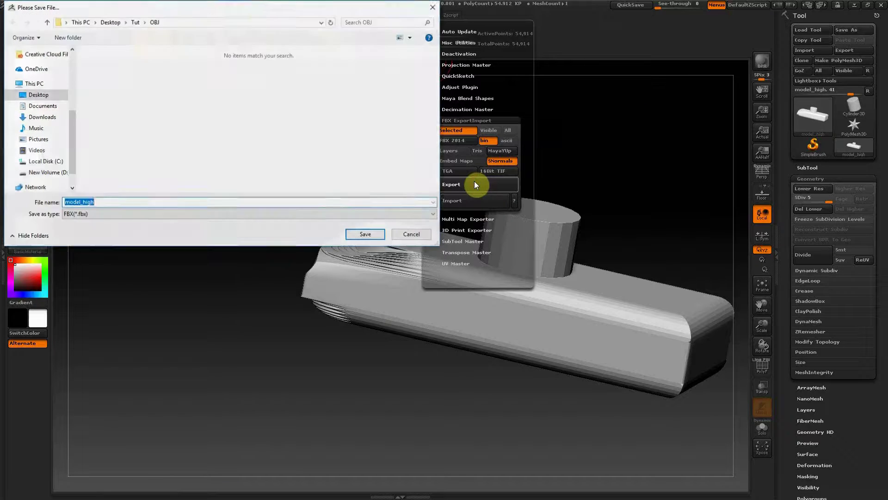
click(134, 22)
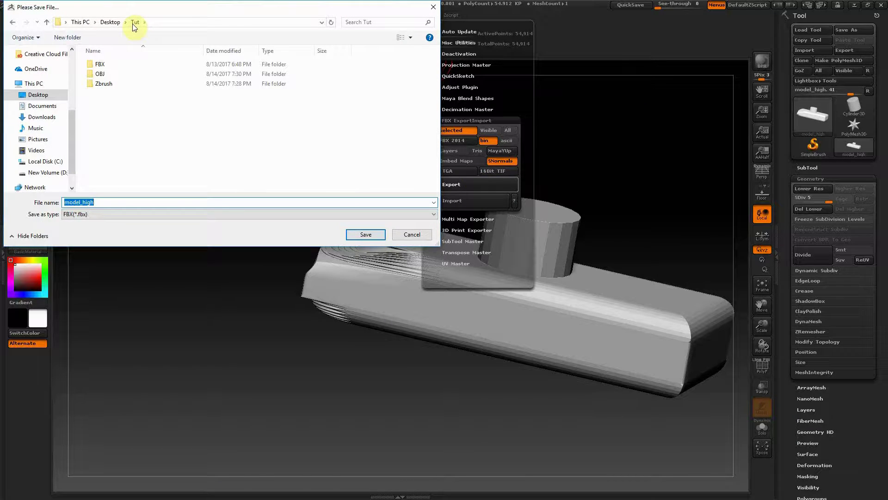
click(110, 84)
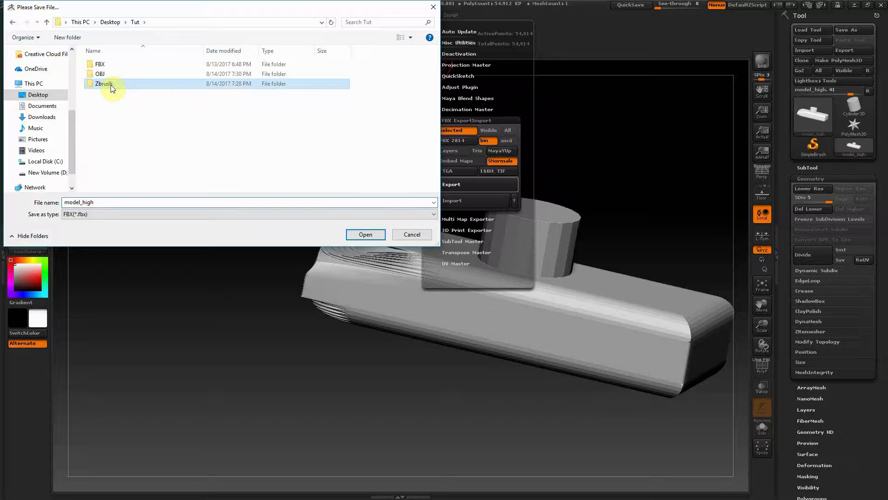
double_click(110, 85)
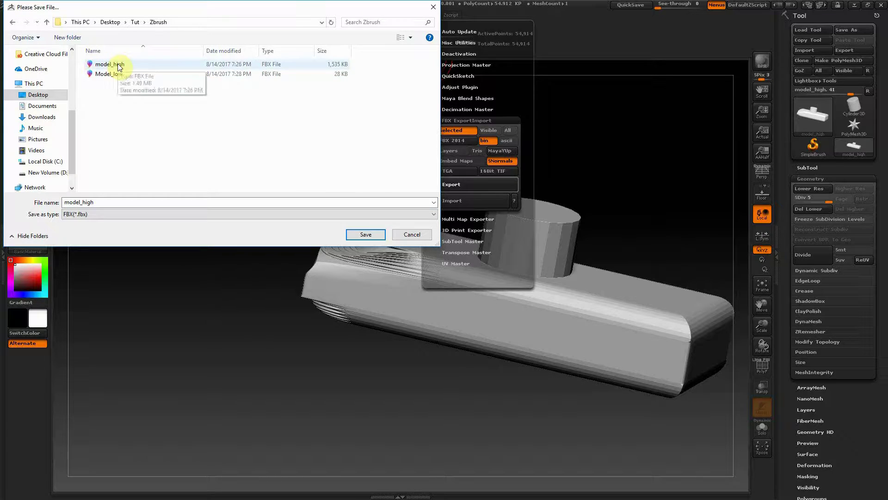
click(119, 68)
click(365, 235)
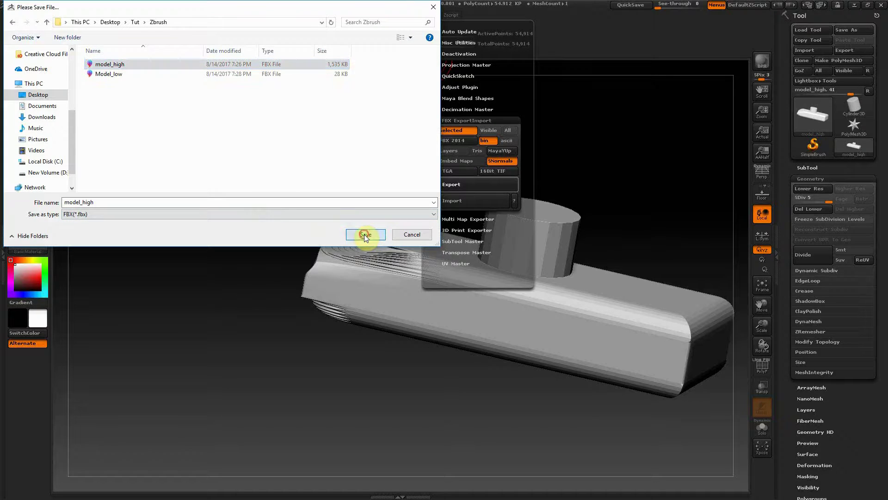
click(461, 247)
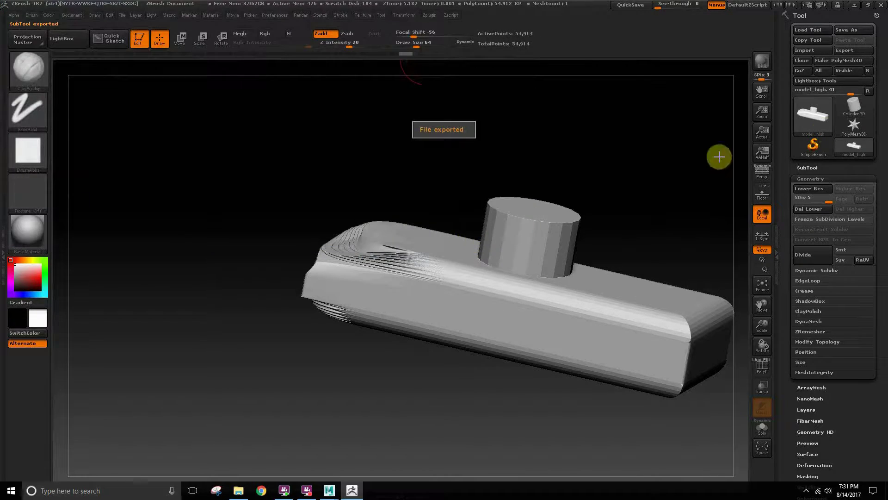
Pre-process all subtools with Decimation Master
click(428, 15)
click(468, 110)
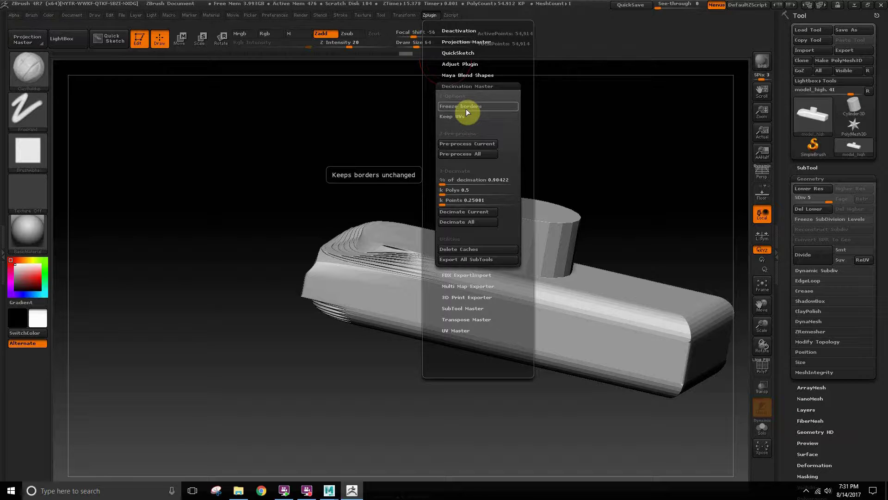
click(467, 153)
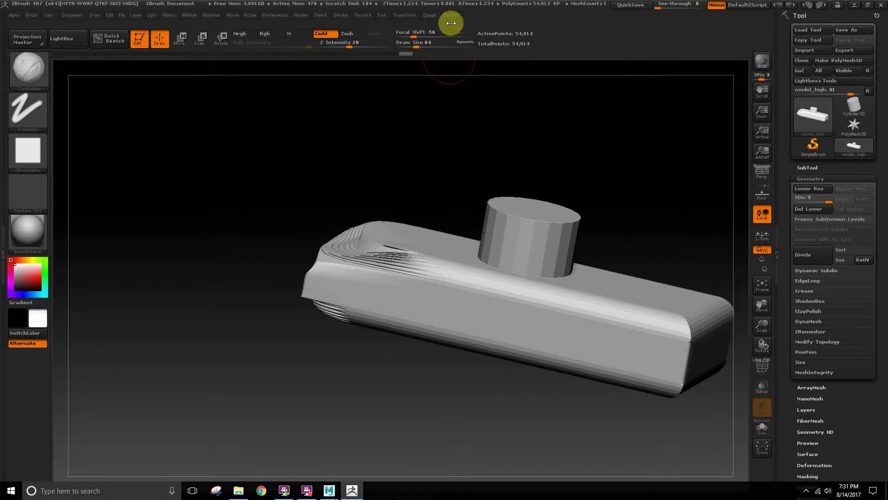
Set the decimation target to 0.5 k Polys and decimate all subtools
click(433, 16)
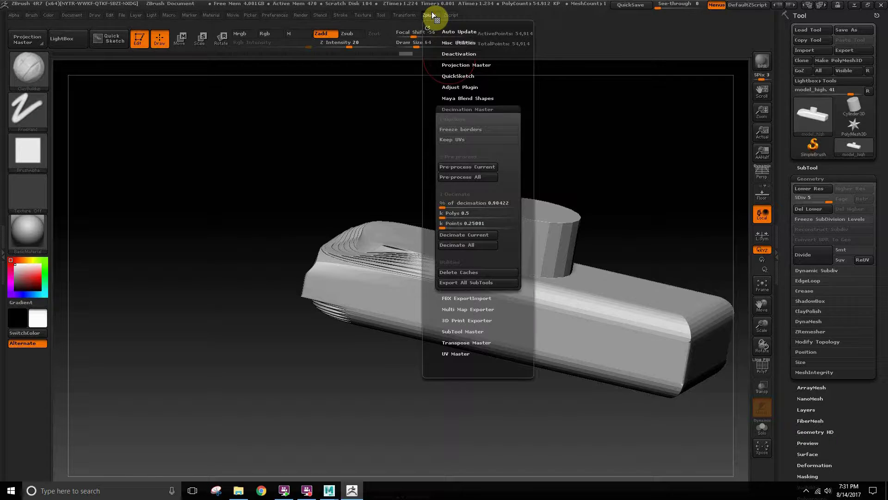
click(451, 218)
click(453, 221)
click(445, 216)
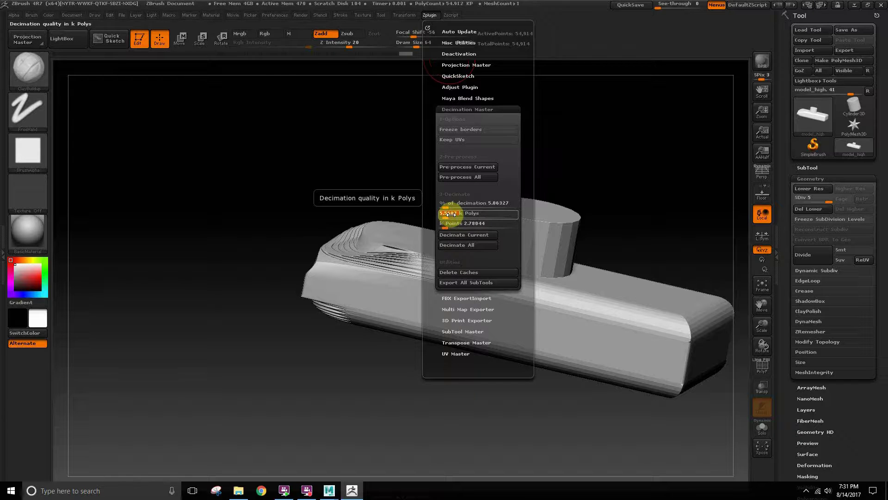
text(.5)
key(Return)
click(467, 244)
Inspect the decimated model from different angles and review the k Polys and k Points decimation settings
mouse_move(432, 398)
mouse_down()
mouse_move(409, 406)
mouse_move(436, 440)
mouse_move(465, 425)
mouse_move(482, 324)
mouse_move(417, 347)
mouse_move(438, 406)
mouse_move(413, 437)
mouse_move(519, 367)
mouse_move(531, 273)
mouse_move(444, 303)
mouse_move(502, 281)
mouse_move(473, 345)
mouse_up()
key(ctrl+z)
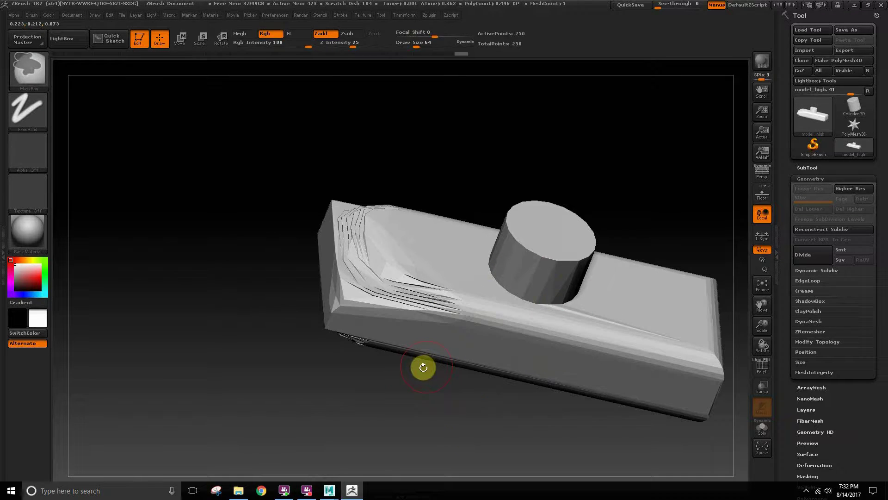
key(ctrl+z)
key(ctrl+z)
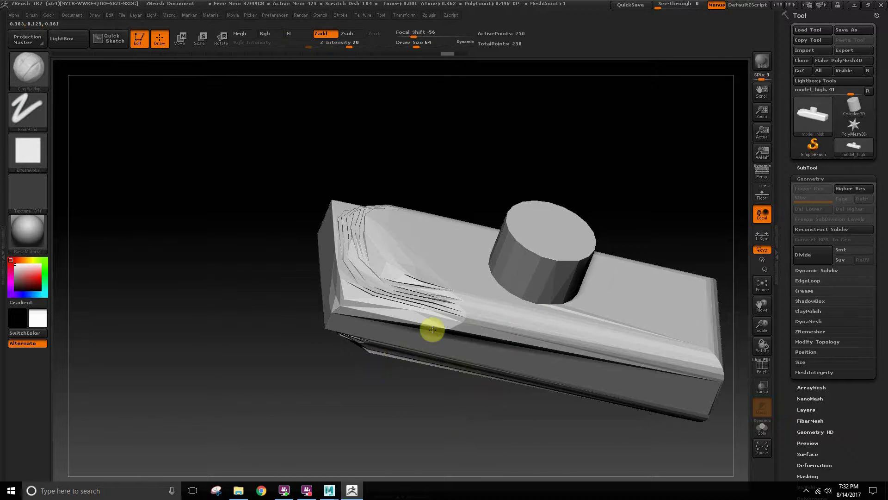
mouse_move(433, 416)
mouse_down()
mouse_move(341, 280)
mouse_move(384, 289)
mouse_move(405, 227)
mouse_move(402, 327)
mouse_move(371, 321)
mouse_move(367, 297)
mouse_up()
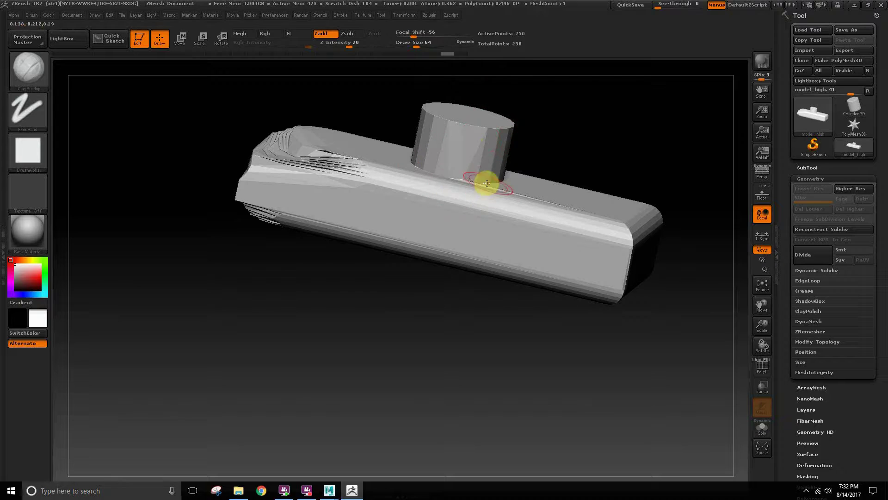
click(451, 213)
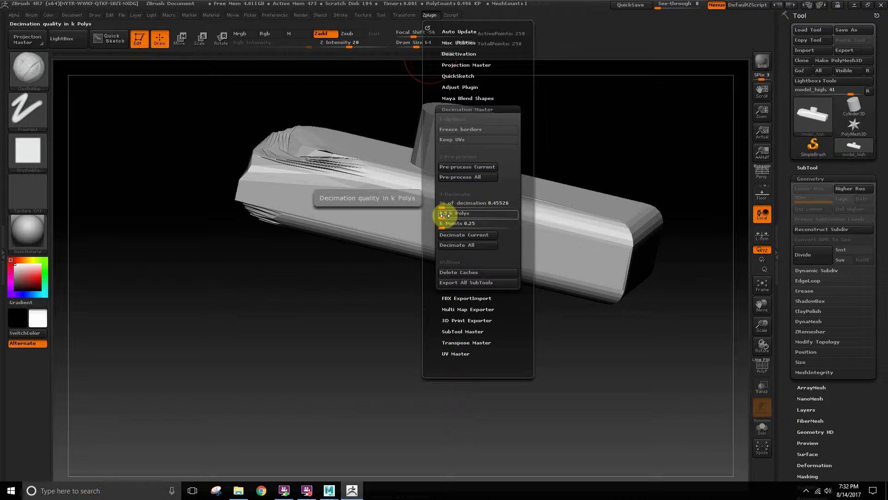
click(457, 223)
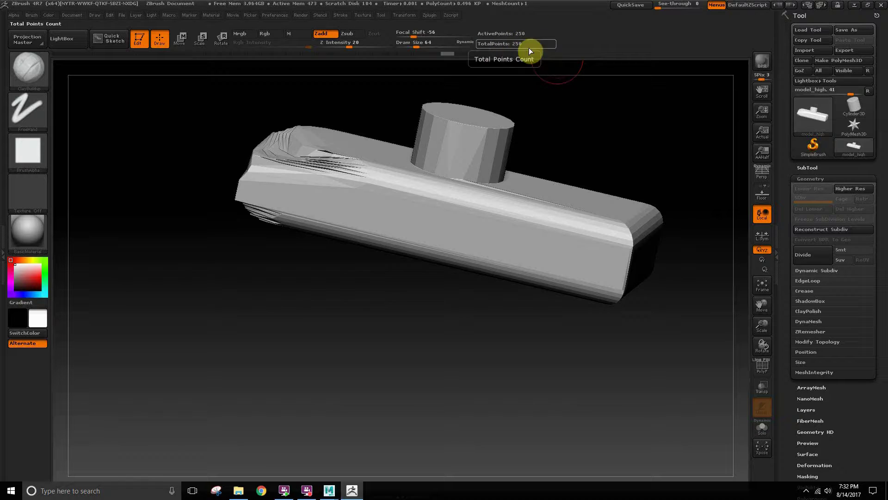
Close the Decimation Master options and rename the decimated subtool to Model_low
click(428, 19)
click(462, 108)
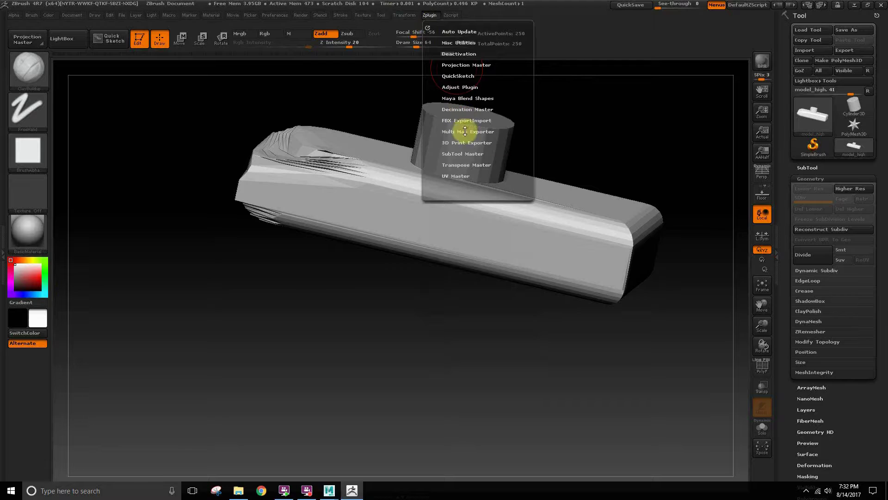
click(809, 169)
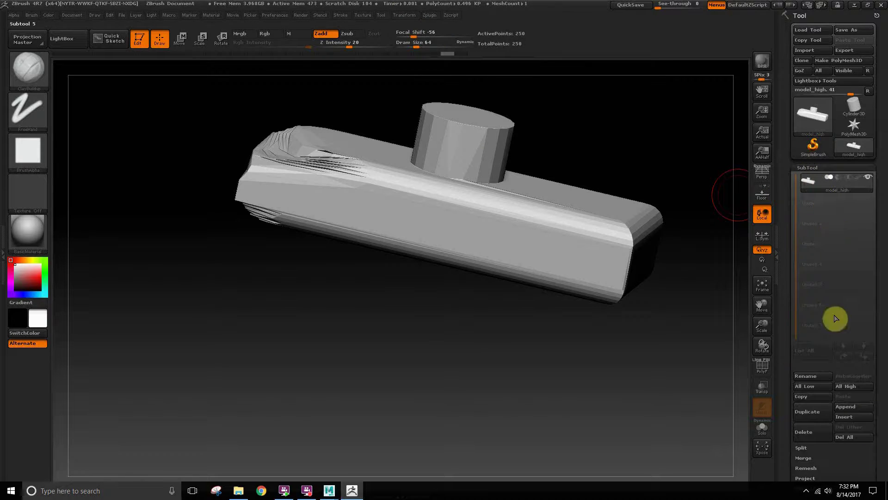
click(821, 376)
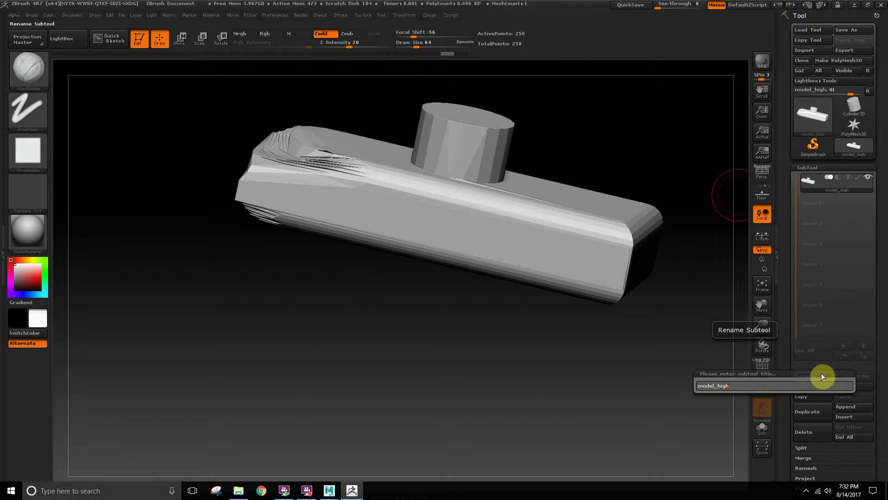
text(low)
key(Return)
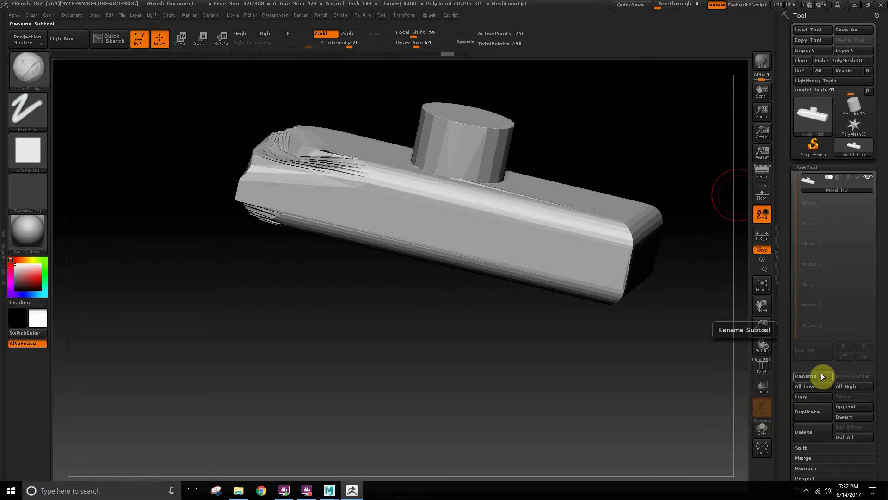
Export the decimated subtool as FBX over the existing Model_low file in the Tut\Zbrush folder
click(433, 15)
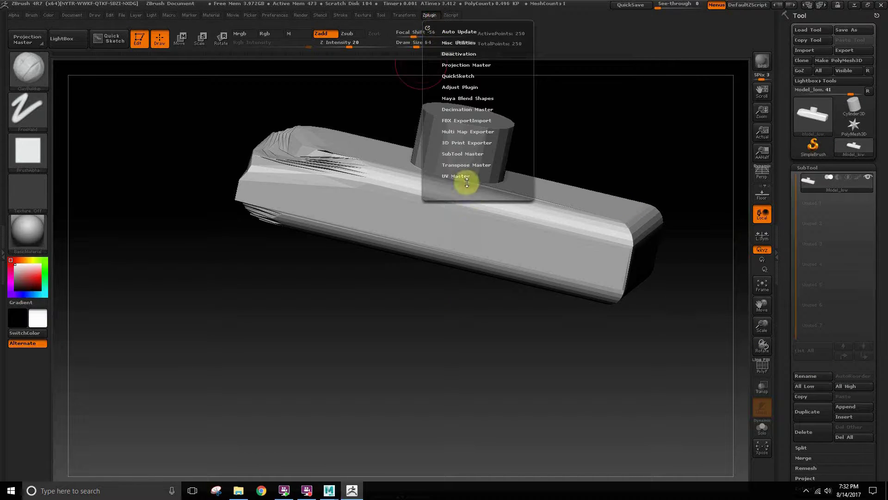
click(466, 121)
click(468, 152)
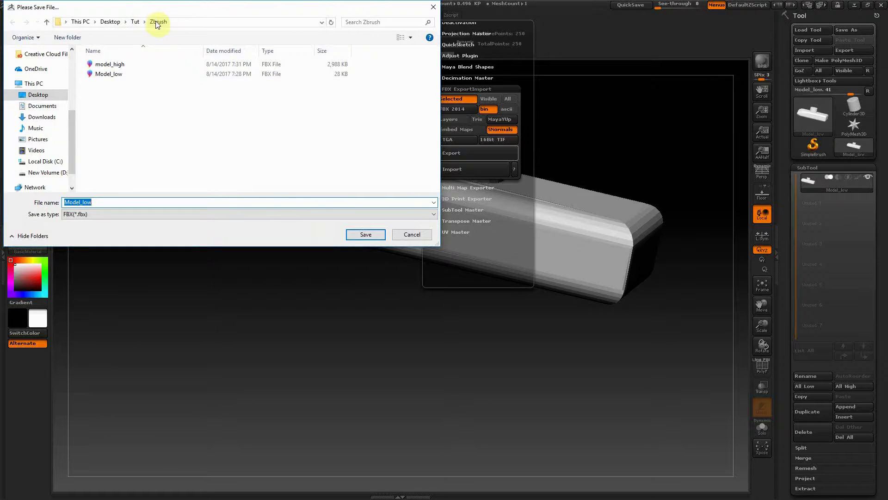
click(120, 74)
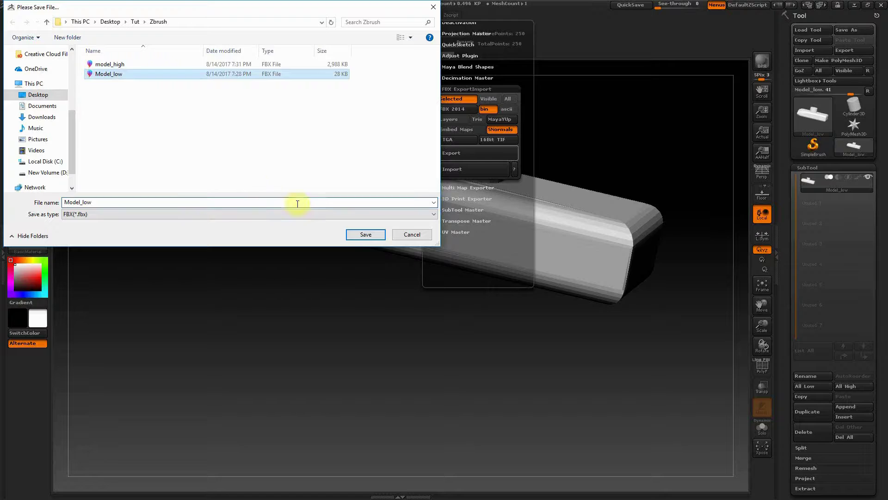
click(363, 235)
click(467, 248)
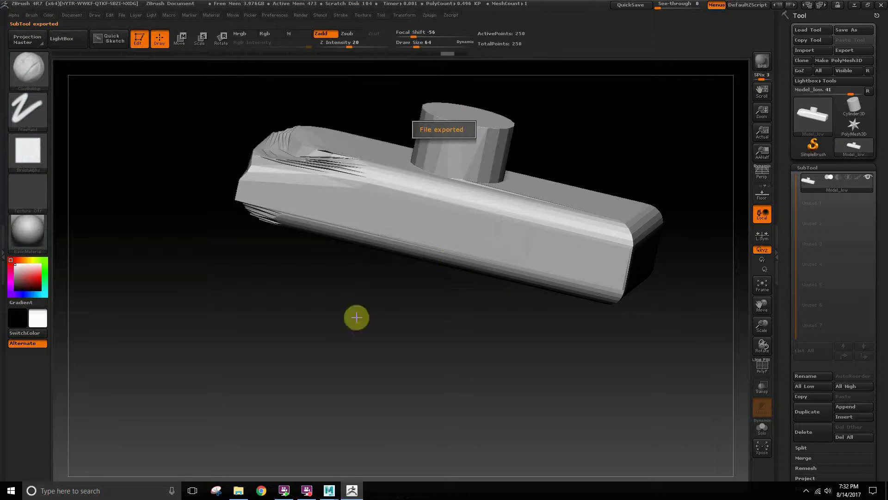
Switch to Maya and delete the existing model from the scene
click(329, 491)
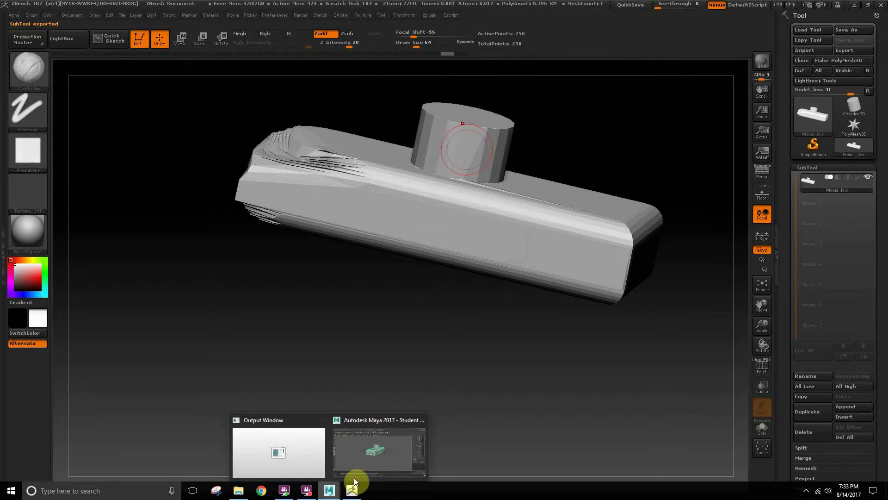
click(383, 457)
alt+drag(427, 317, 368, 207)
key(Delete)
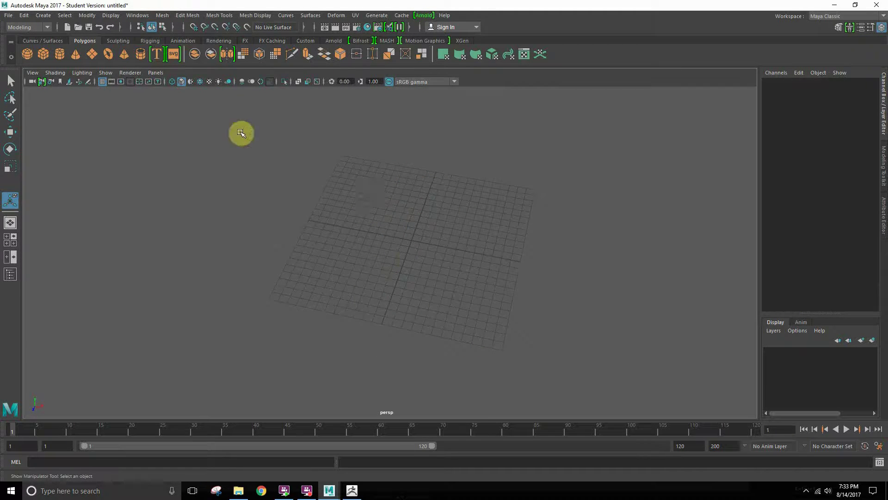
Import Model_low.fbx from the Tut\Zbrush folder into the scene
click(9, 15)
click(51, 119)
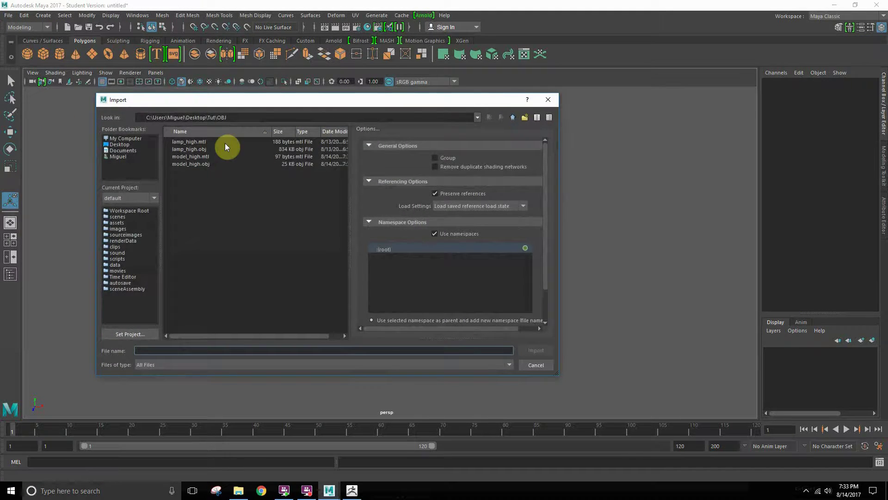
click(513, 117)
double_click(186, 157)
click(191, 150)
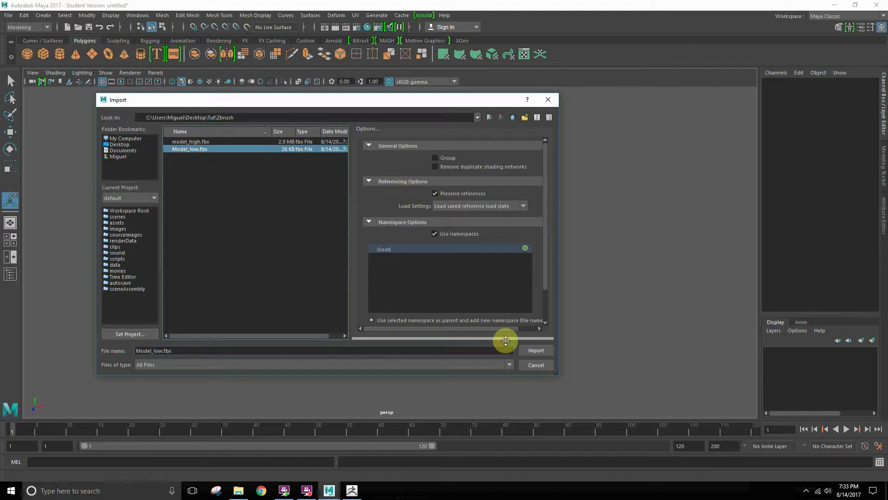
click(523, 351)
alt+drag(475, 332, 542, 321)
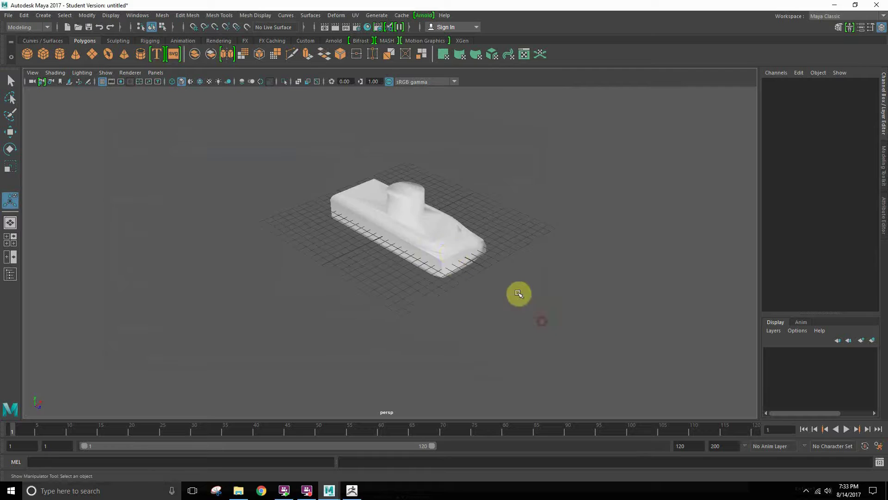
Select and frame the imported low-poly model, and assign it the default initialShadingGroup material
click(450, 252)
key(f)
mouse_move(437, 223)
right_down()
mouse_move(459, 481)
mouse_move(515, 467)
right_up()
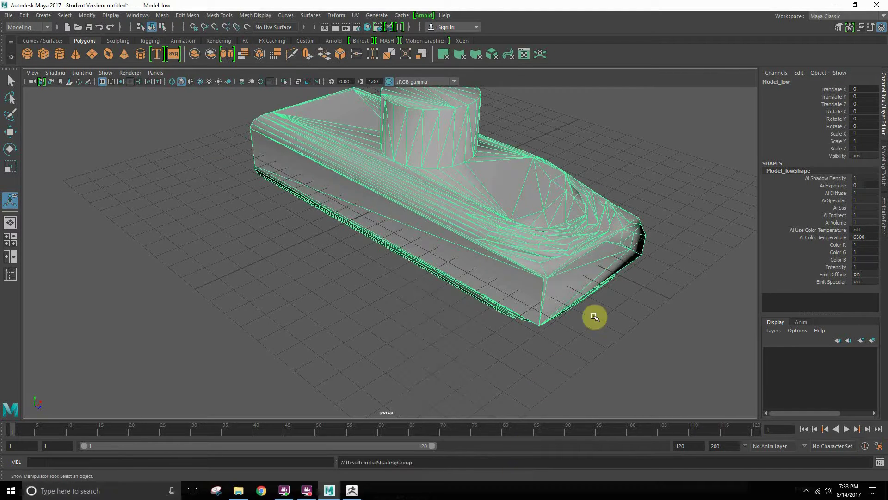
Apply Set to Face to the normals of the low-poly model
click(658, 246)
alt+drag(648, 232, 326, 208)
click(243, 204)
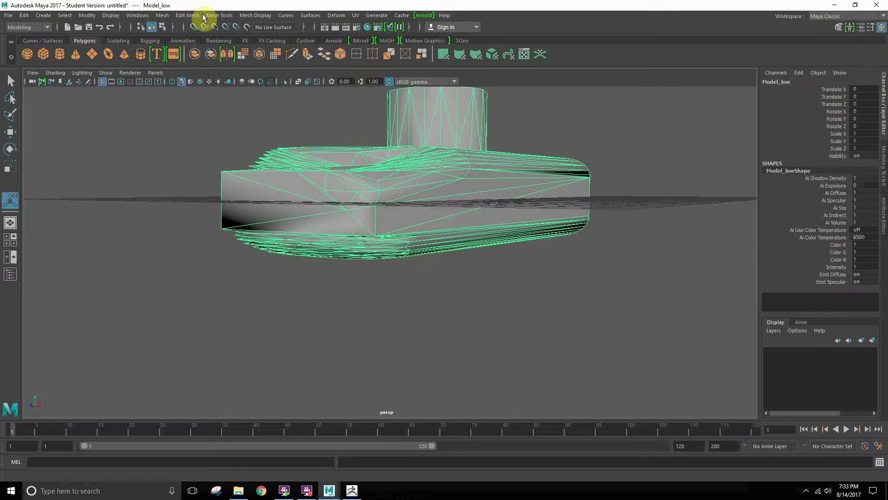
click(256, 17)
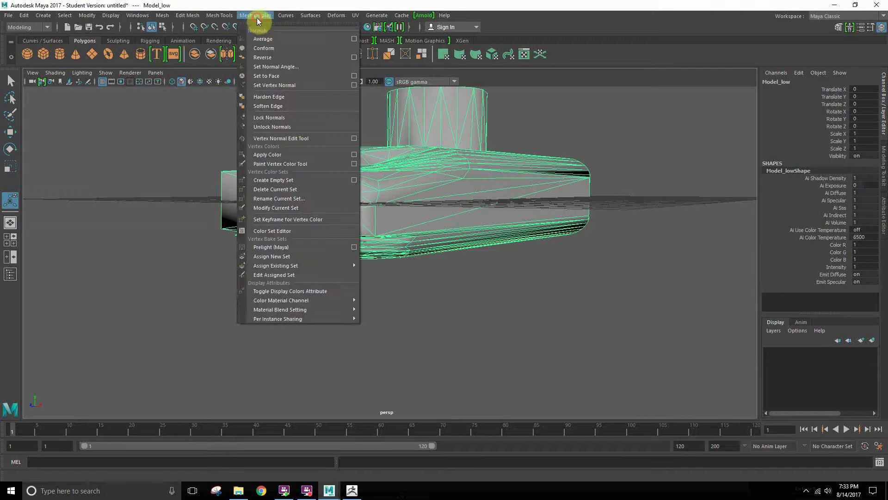
click(274, 76)
Quadrangulate the faces of the low-poly model with the current settings
click(172, 172)
alt+drag(172, 173, 359, 204)
click(359, 204)
alt+middle_drag(408, 183, 331, 184)
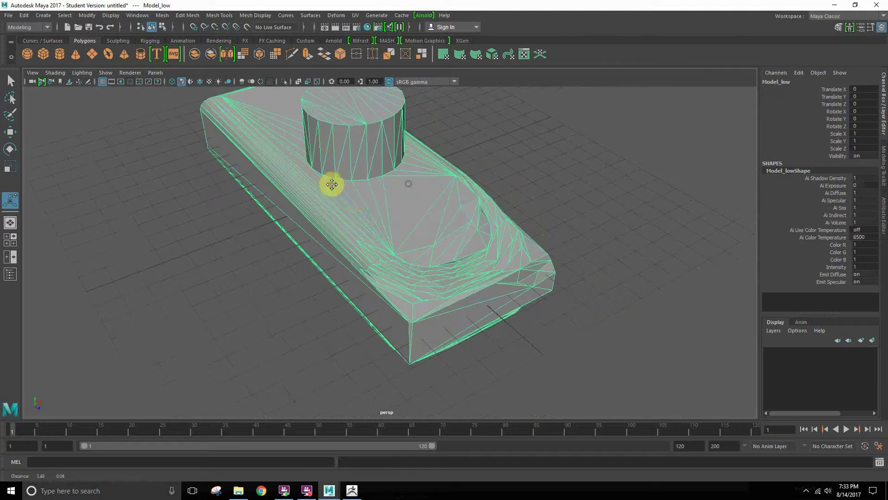
scroll(444, 259, up, 6)
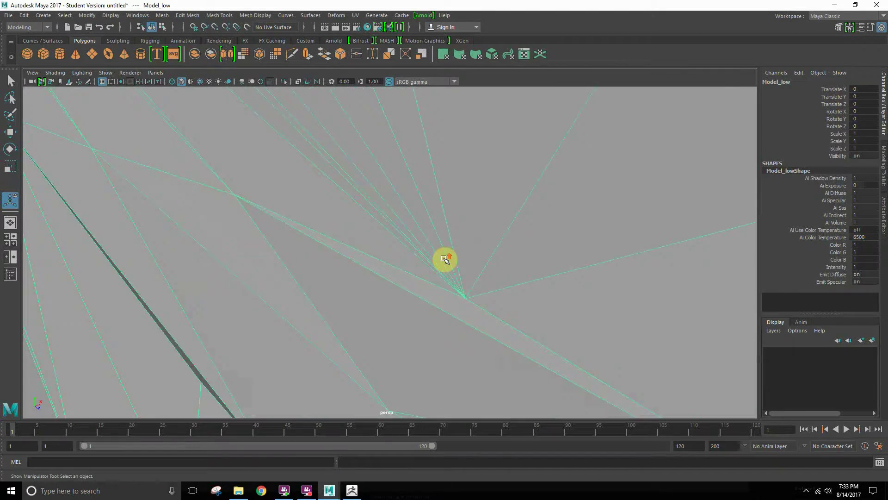
scroll(445, 258, down, 5)
click(219, 15)
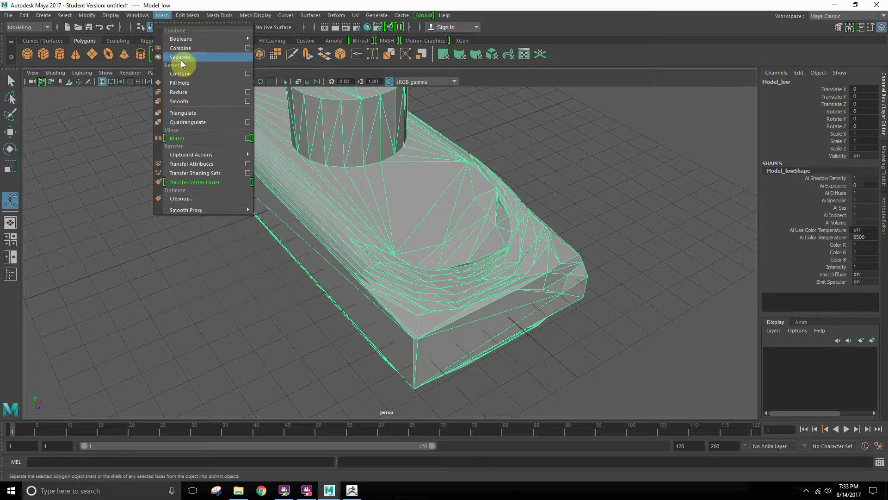
click(202, 123)
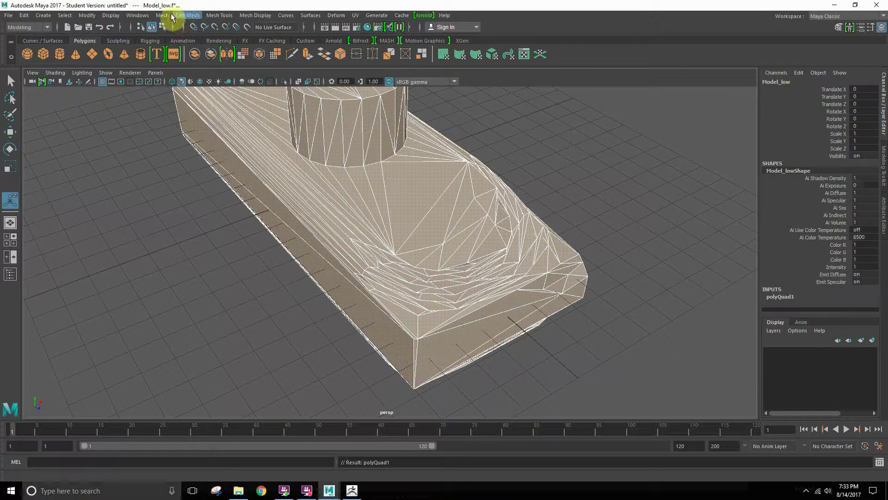
Apply Quadrangulate to the model again with an angle threshold of 30 and World space coordinates on, and close the options
click(163, 15)
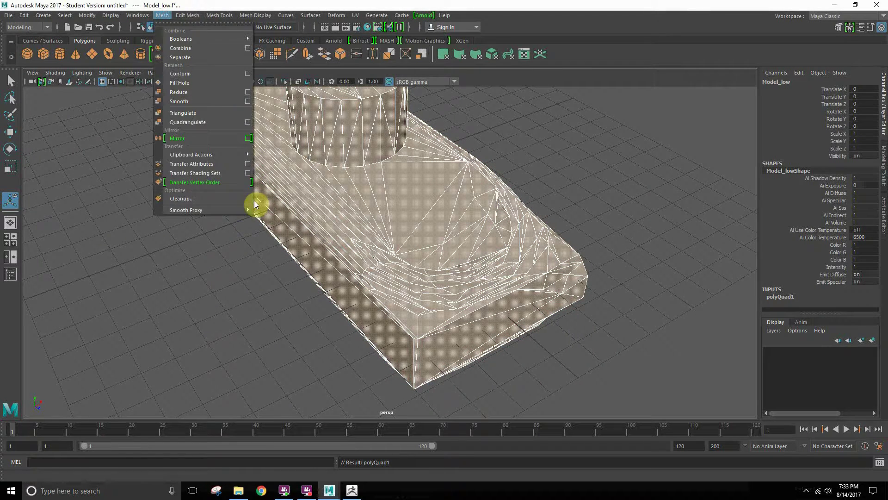
click(247, 122)
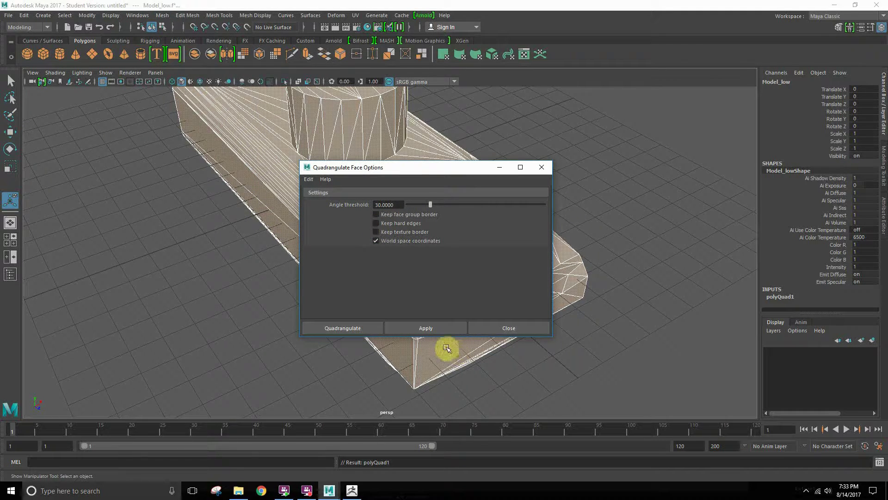
click(402, 329)
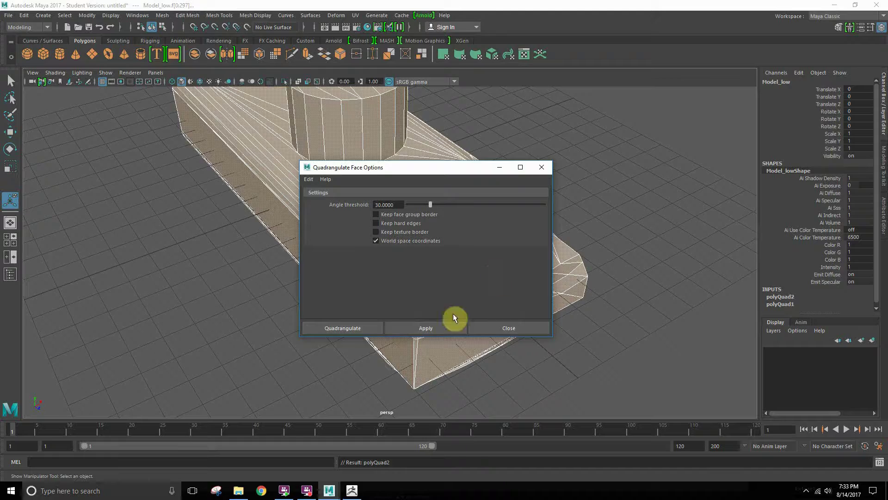
click(514, 319)
Examine the quadrangulated topology around the cylinder, the scooped recess and the model's sides for stray vertices and gaps
alt+drag(532, 310, 612, 234)
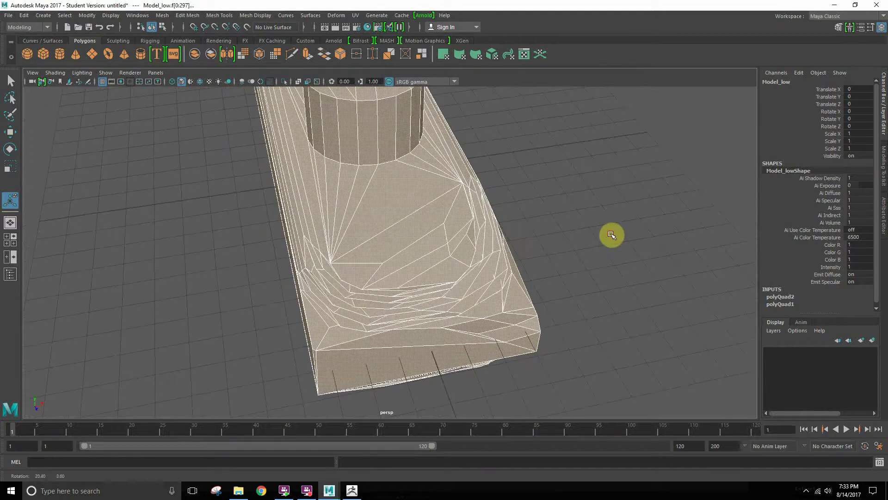
click(610, 233)
click(451, 229)
mouse_move(460, 228)
alt+mouse_down()
mouse_move(467, 236)
mouse_move(456, 168)
mouse_move(509, 199)
mouse_move(449, 230)
alt+mouse_up()
alt+right_drag(449, 230, 470, 238)
alt+drag(467, 236, 447, 212)
alt+right_drag(446, 212, 288, 183)
alt+drag(279, 206, 509, 225)
scroll(368, 216, up, 5)
scroll(369, 216, down, 5)
alt+right_drag(510, 225, 483, 205)
alt+drag(483, 208, 242, 223)
Switch the model to vertex editing and start merging stray vertices beside the scooped recess with Target Weld
right_drag(242, 224, 243, 269)
right_drag(189, 219, 188, 219)
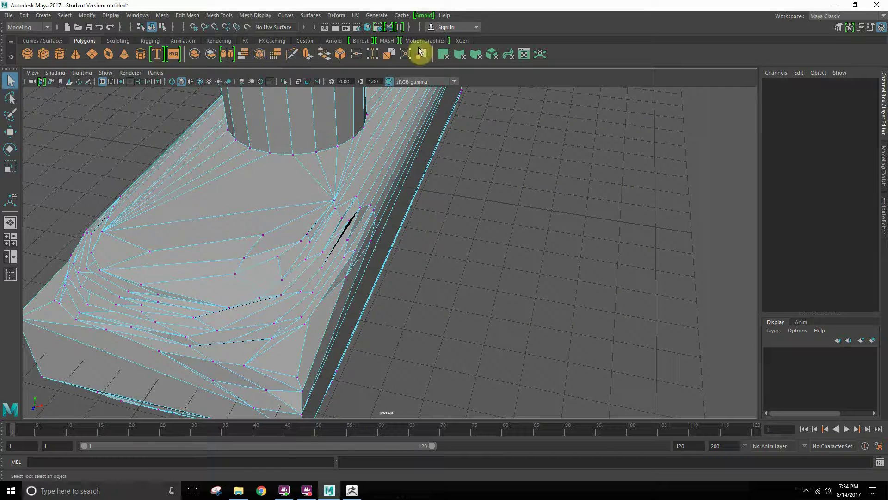
click(375, 54)
alt+middle_drag(348, 118, 475, 149)
alt+right_drag(475, 149, 523, 283)
alt+drag(515, 268, 454, 237)
alt+middle_drag(452, 234, 544, 328)
alt+drag(480, 290, 431, 305)
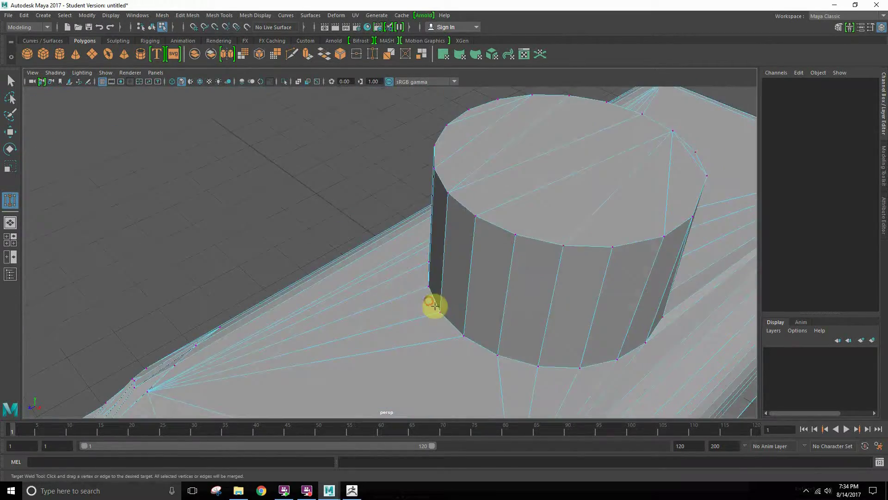
alt+middle_drag(432, 305, 420, 175)
alt+right_drag(421, 174, 417, 254)
scroll(402, 194, up, 4)
alt+middle_drag(417, 254, 410, 216)
drag(376, 205, 375, 204)
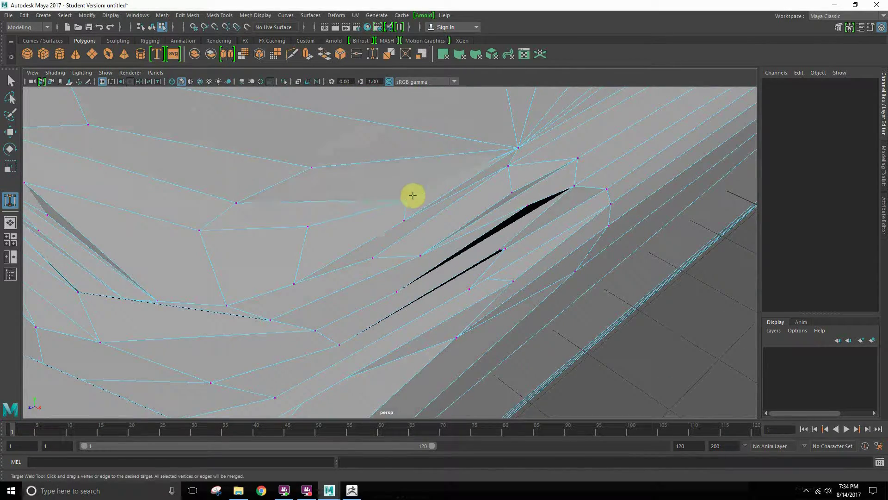
Weld more neighbouring vertices along the thin dark slivers at the recess's outer edge
alt+middle_drag(451, 177, 403, 198)
mouse_move(422, 188)
mouse_down()
mouse_move(421, 200)
mouse_move(412, 196)
mouse_up()
scroll(416, 201, down, 4)
alt+right_drag(411, 196, 436, 197)
drag(406, 179, 339, 225)
drag(417, 189, 463, 181)
alt+drag(373, 210, 324, 207)
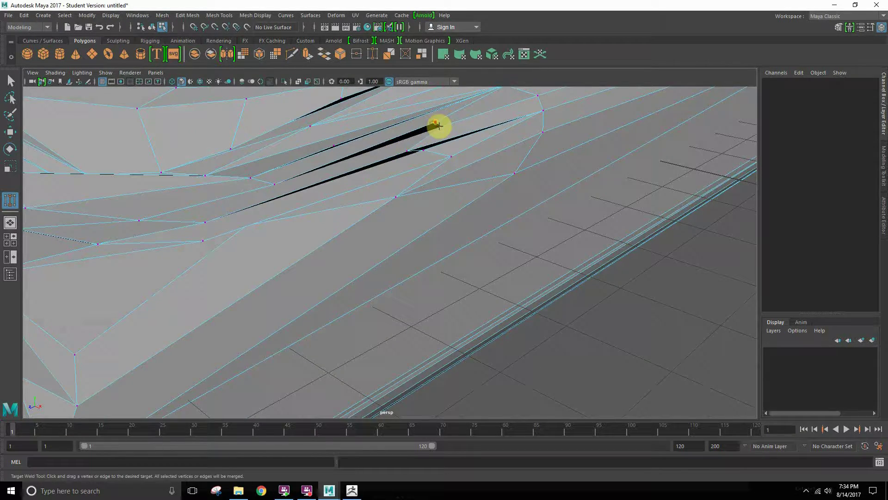
Target-weld the vertices of the narrow gaps nearest the model's long edge onto their neighbours
drag(439, 125, 440, 126)
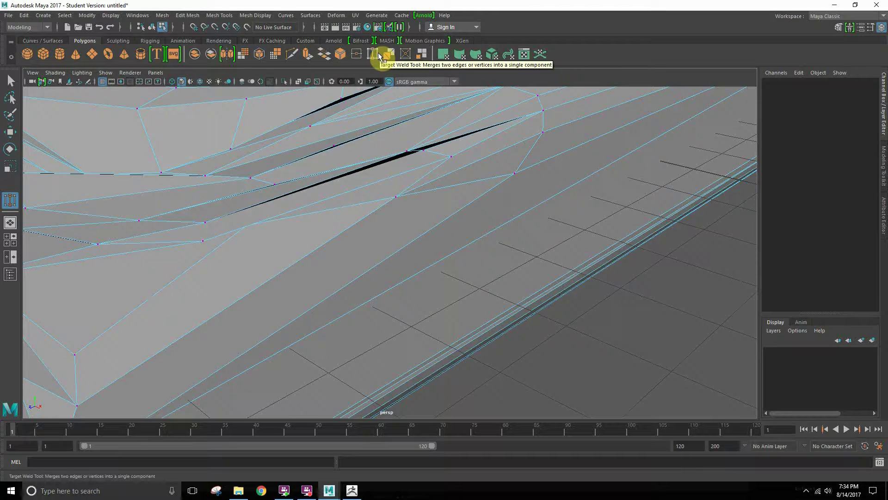
drag(407, 153, 422, 151)
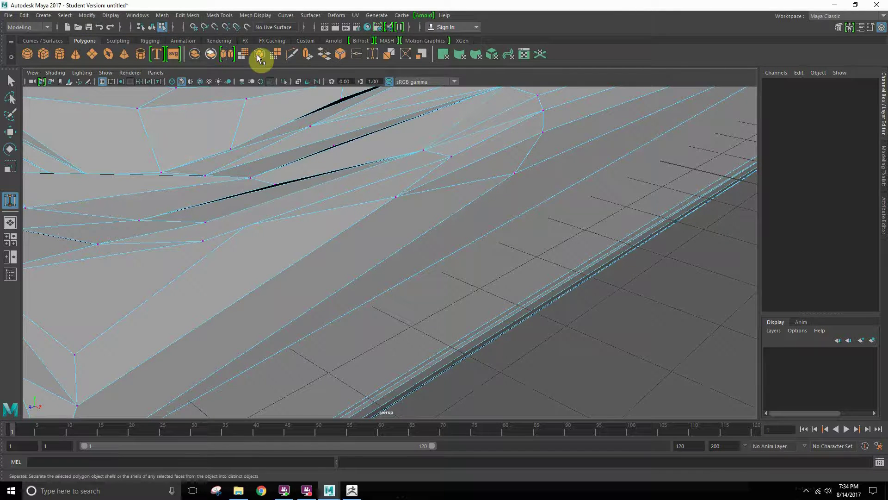
click(376, 52)
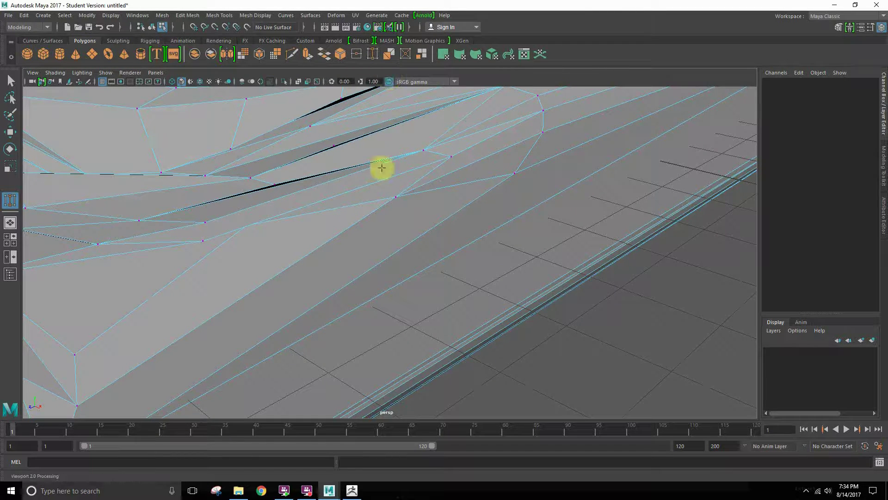
drag(268, 185, 152, 173)
Weld the vertex of the long dark gap to the recess's corner vertex, and merge the neighbouring vertices at the smaller sliver
scroll(285, 157, down, 4)
alt+middle_drag(288, 156, 298, 182)
scroll(298, 182, up, 4)
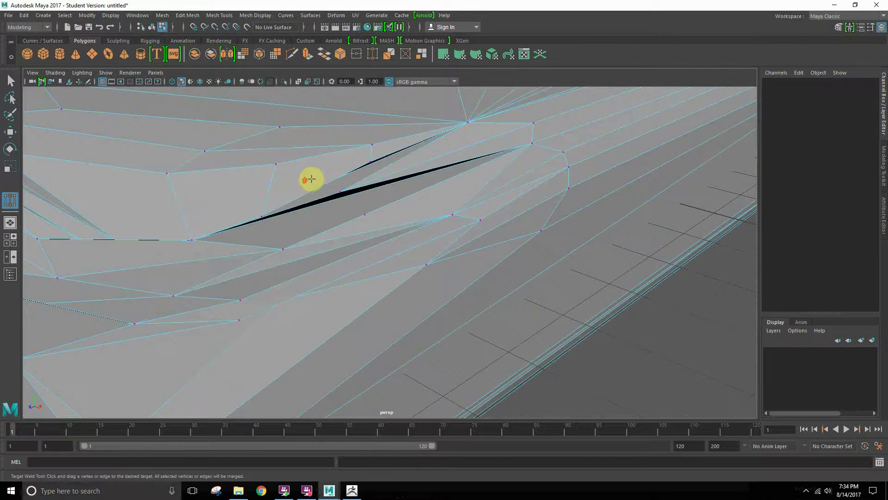
drag(340, 192, 534, 141)
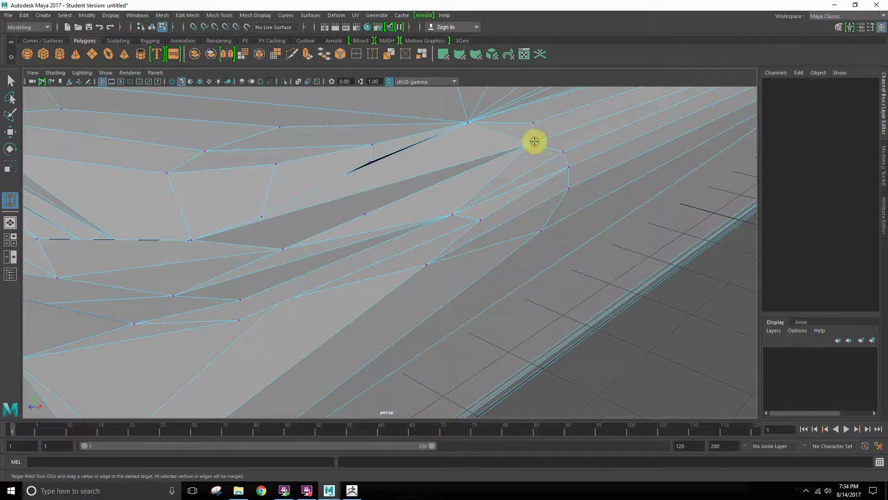
drag(371, 144, 351, 174)
scroll(315, 167, down, 5)
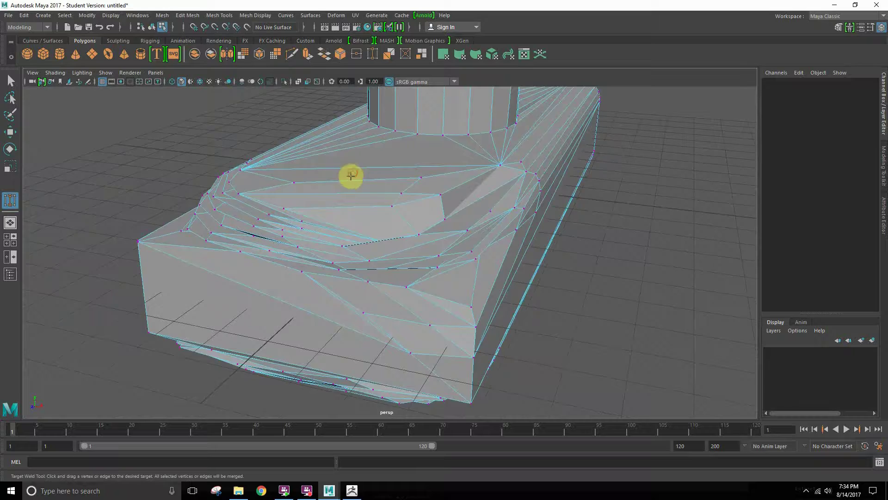
Leave Target Weld for the Move tool and return the low-poly model to object mode
scroll(370, 184, down, 6)
key(s)
key(w)
scroll(401, 275, up, 5)
right_drag(390, 224, 435, 188)
Inspect the welded low-poly model from all sides and close up at the recess for remaining holes and slivers
scroll(509, 193, down, 5)
scroll(407, 207, up, 5)
alt+drag(356, 208, 433, 208)
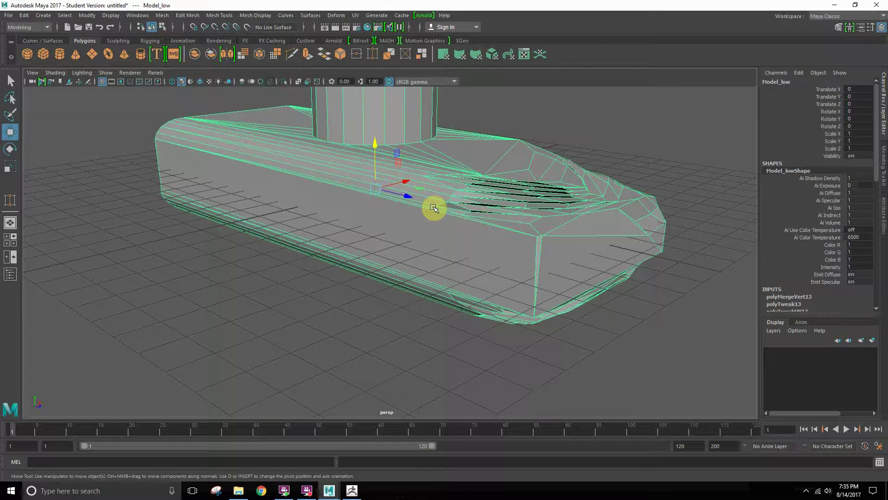
alt+drag(433, 208, 400, 221)
scroll(455, 193, down, 5)
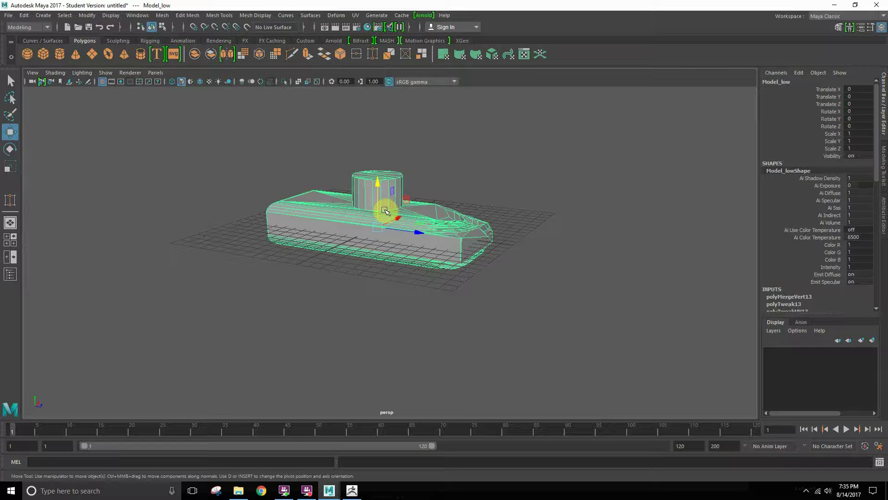
alt+drag(439, 200, 482, 215)
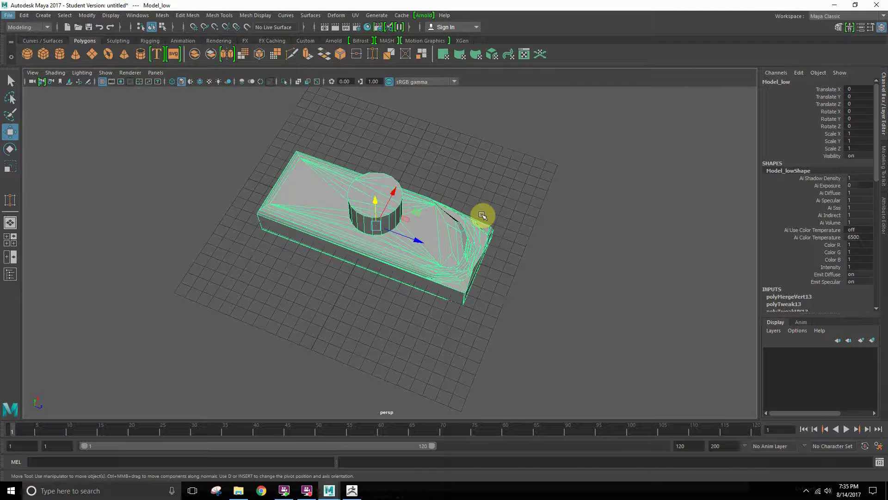
alt+drag(477, 215, 443, 218)
scroll(370, 242, up, 5)
scroll(370, 240, down, 5)
alt+drag(371, 240, 409, 256)
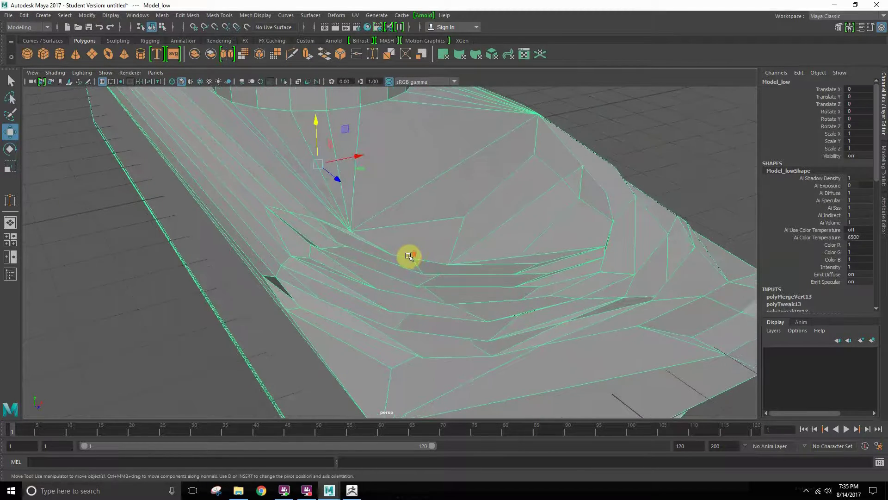